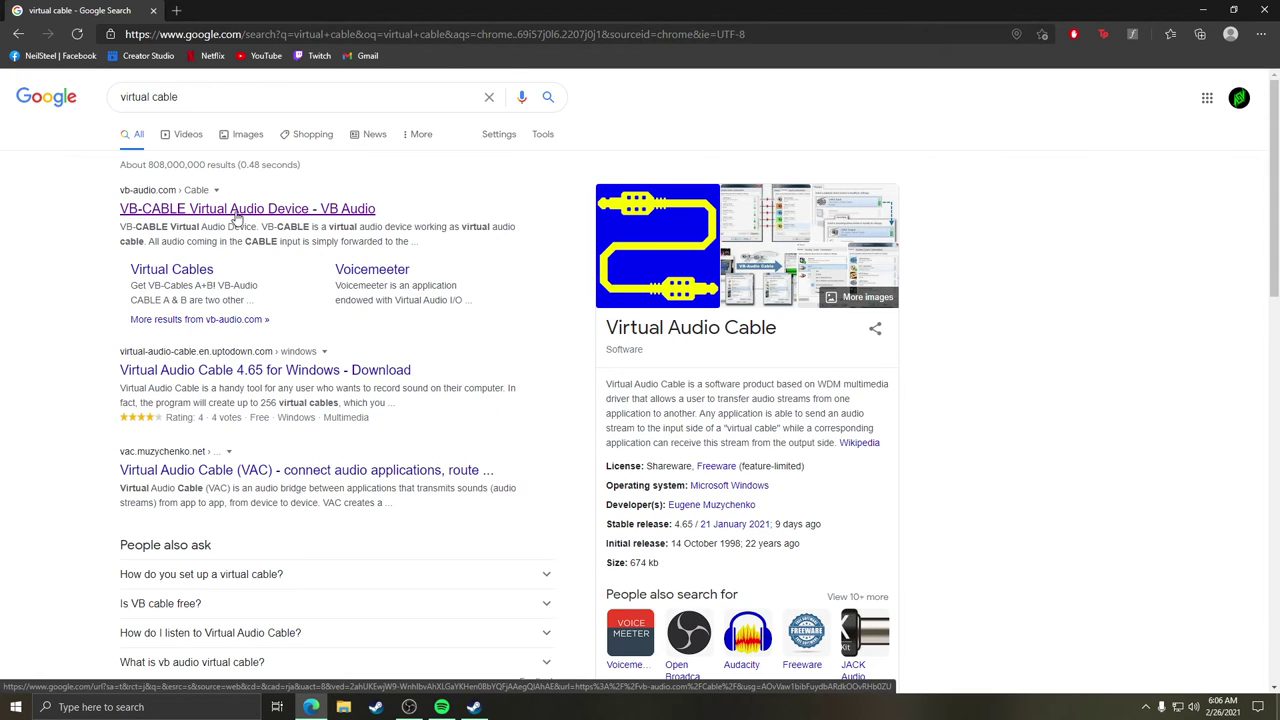
# Open the VB-CABLE Virtual Audio Device page from the search results and download the Windows driver package VBCABLE_Driver_Pack43.zip.
pyautogui.click(237, 210)
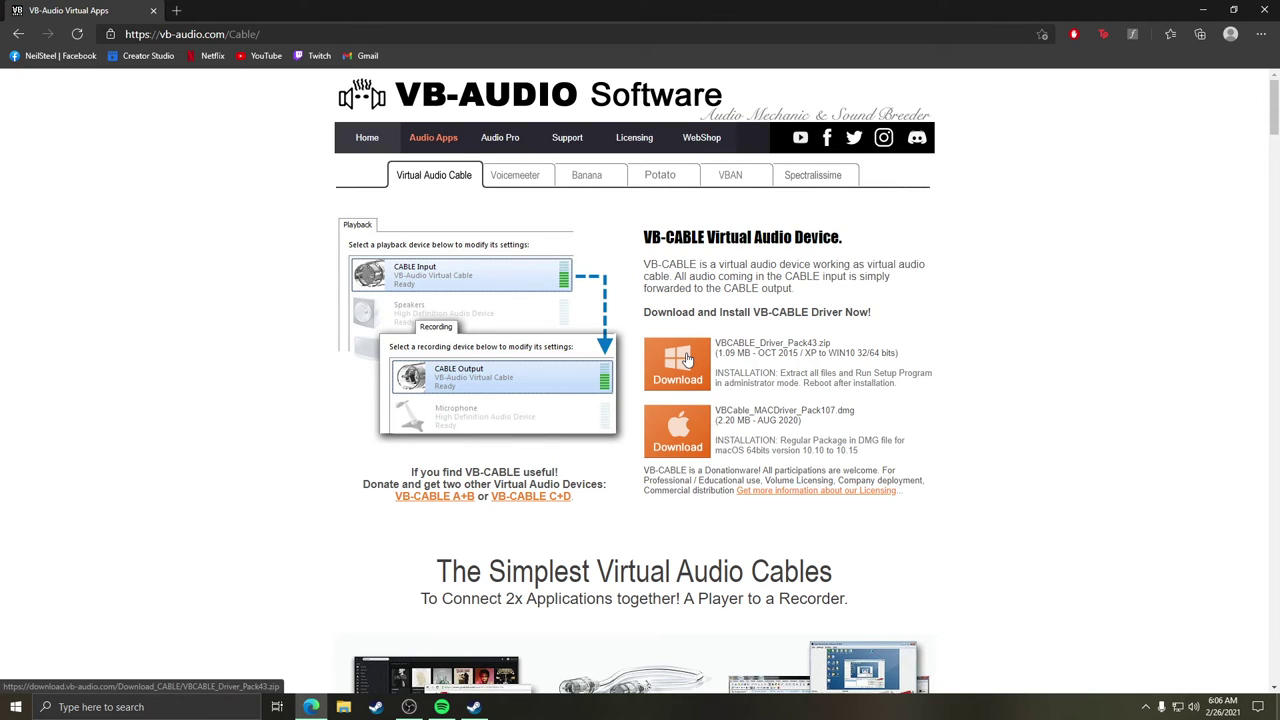
pyautogui.click(686, 360)
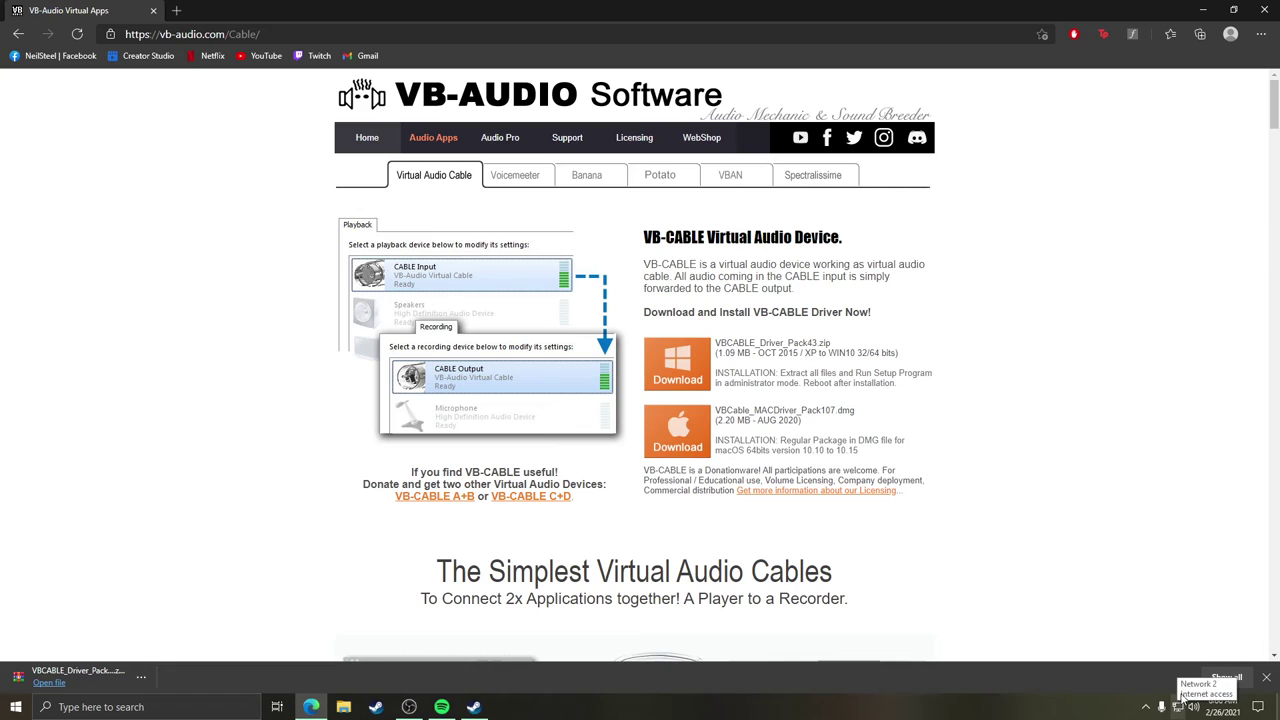
pyautogui.click(1145, 706)
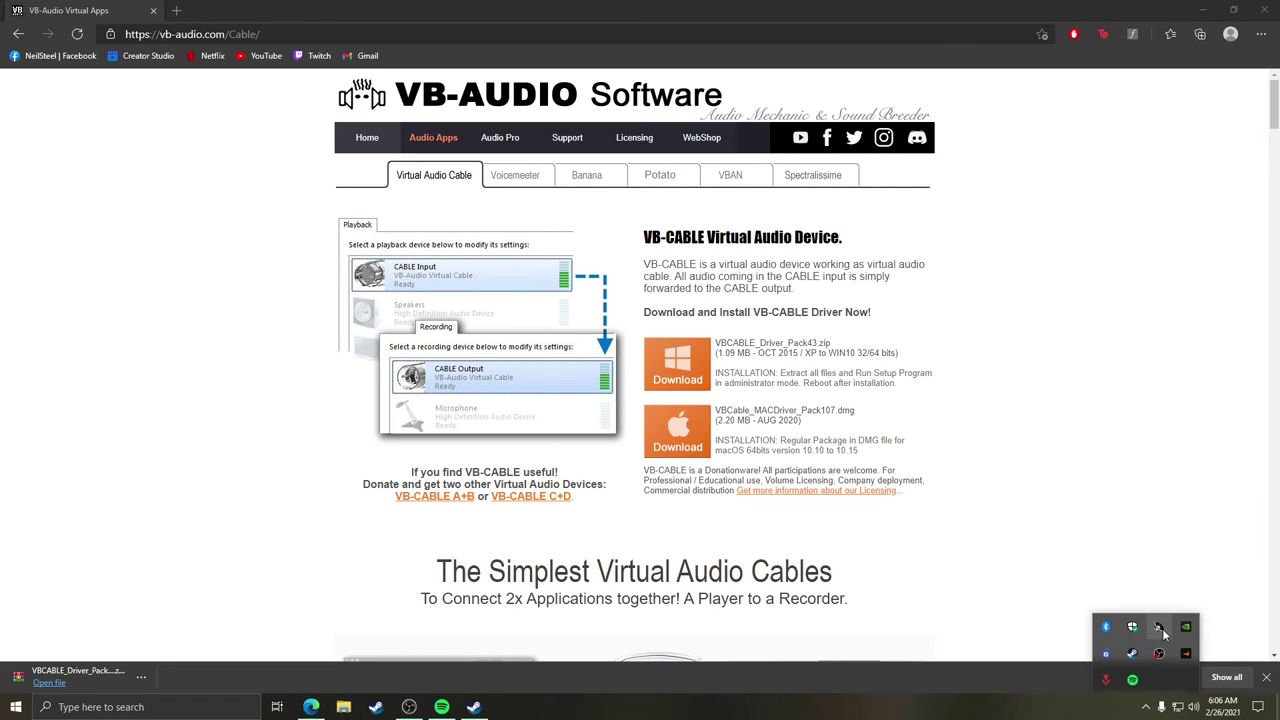
pyautogui.rightClick(1161, 628)
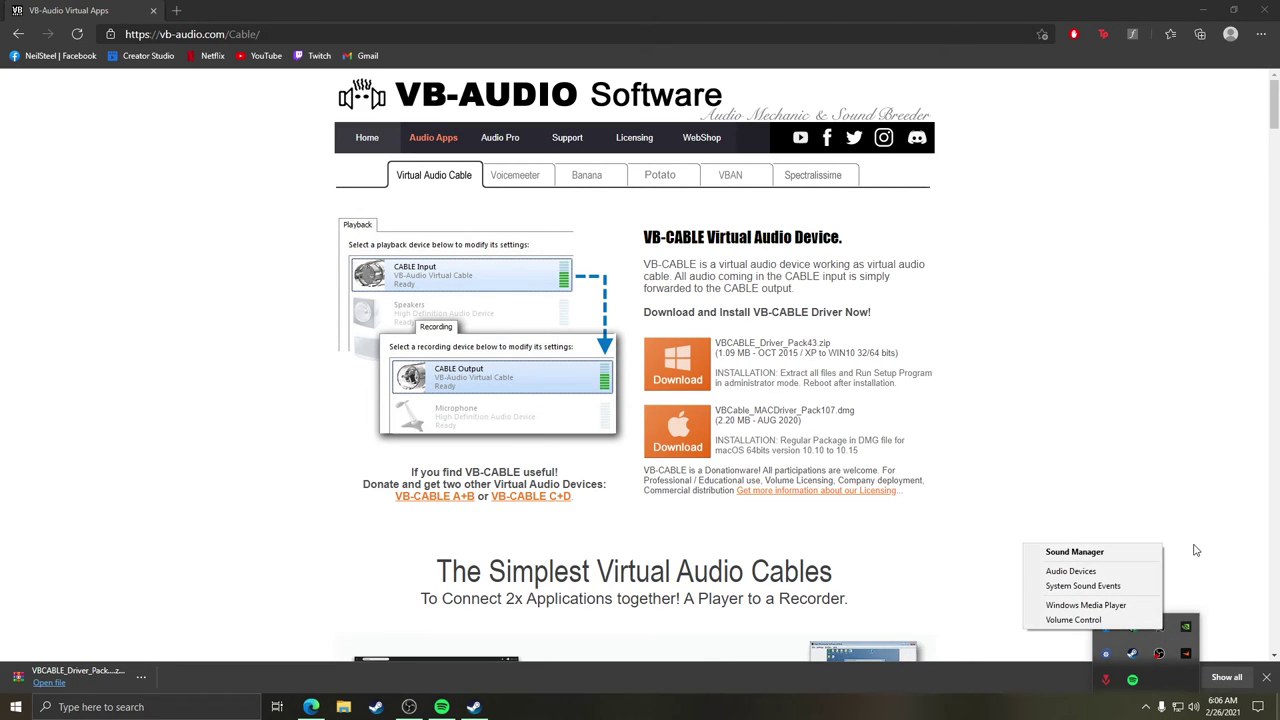
pyautogui.click(1172, 711)
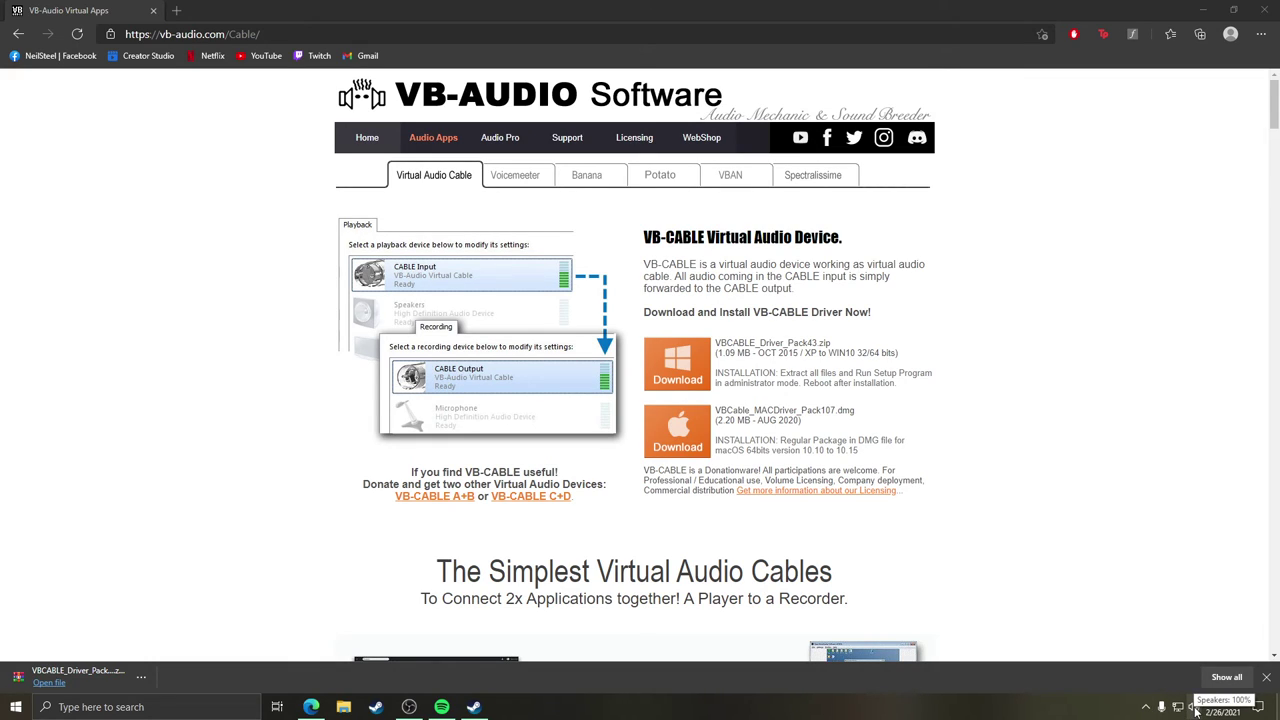
# Open the Windows sound settings and reposition their window over the browser.
pyautogui.rightClick(1196, 711)
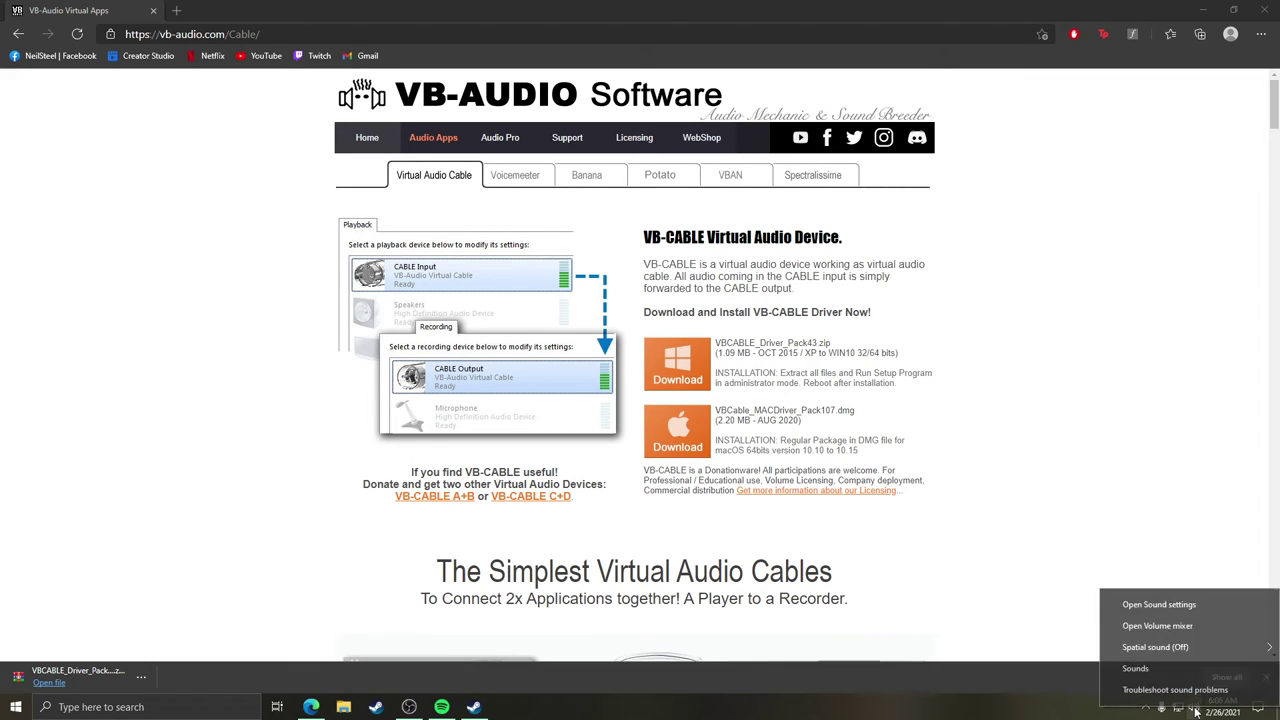
pyautogui.click(1176, 608)
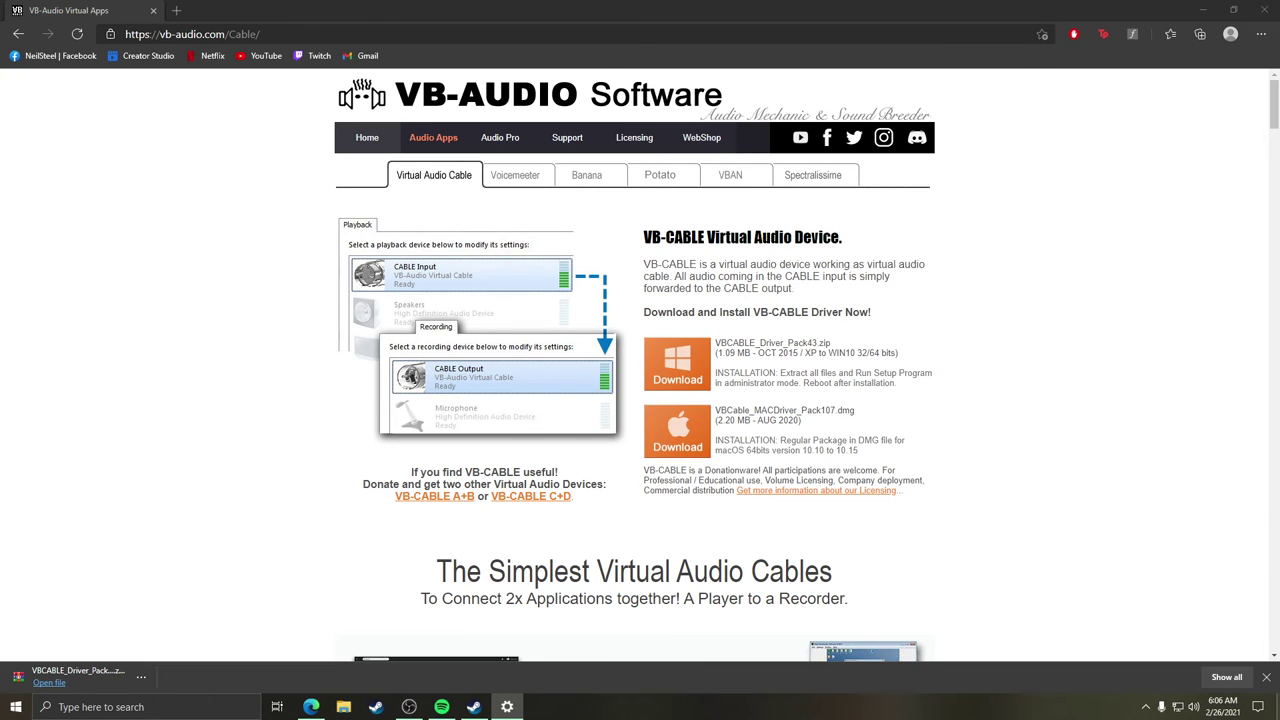
pyautogui.moveTo(834, 80); pyautogui.dragTo(794, 120)
# Check the list of output devices for CABLE Input (VB-Audio Virtual Cable), keeping the Realtek speakers selected.
pyautogui.click(859, 240)
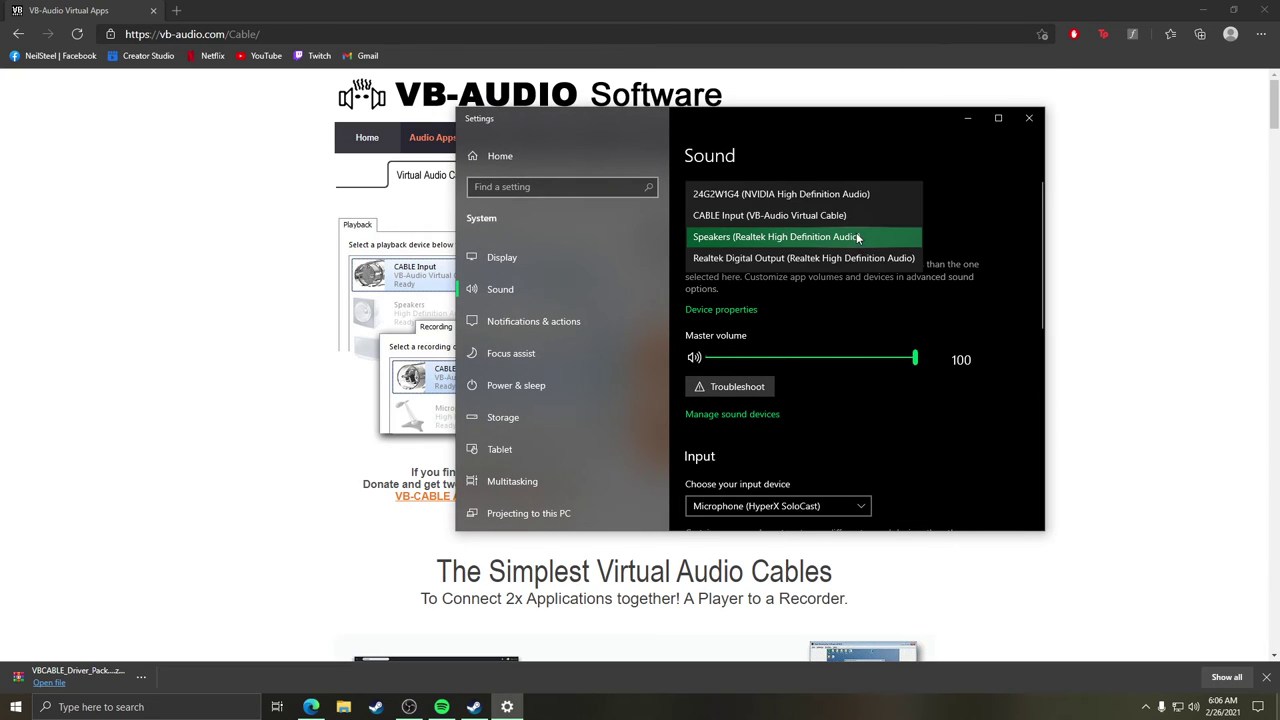
pyautogui.click(953, 234)
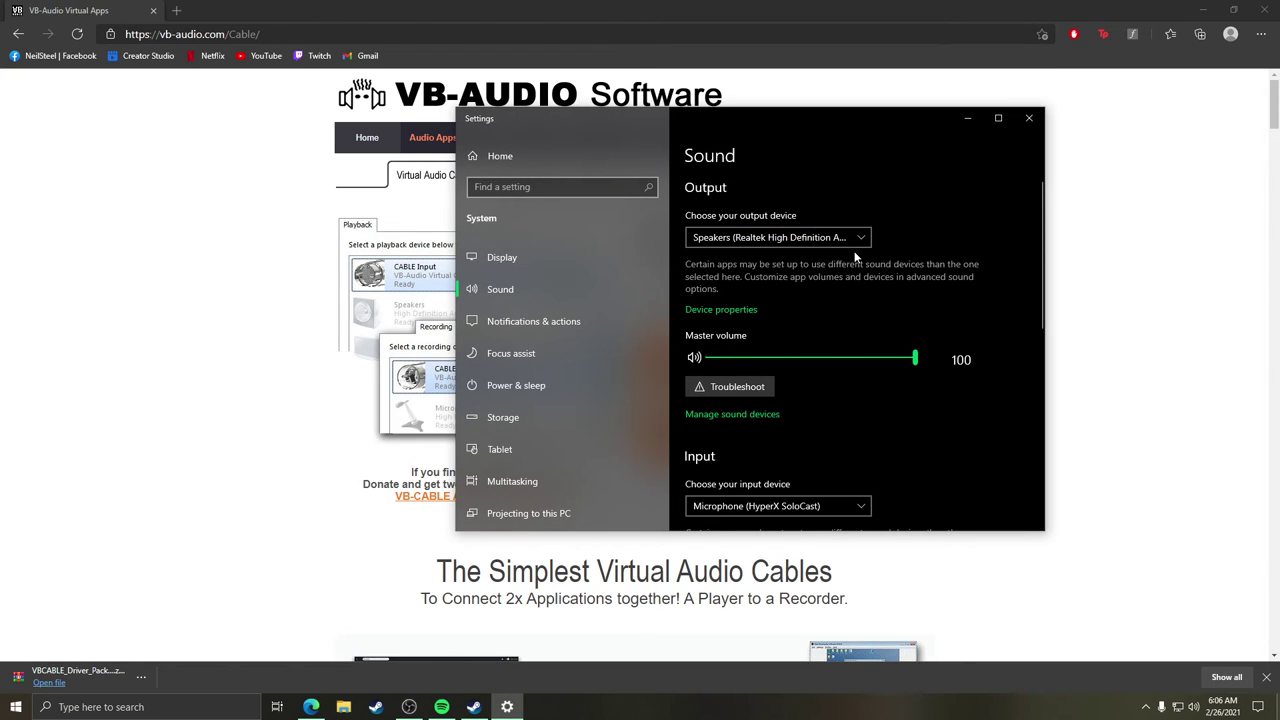
pyautogui.click(745, 238)
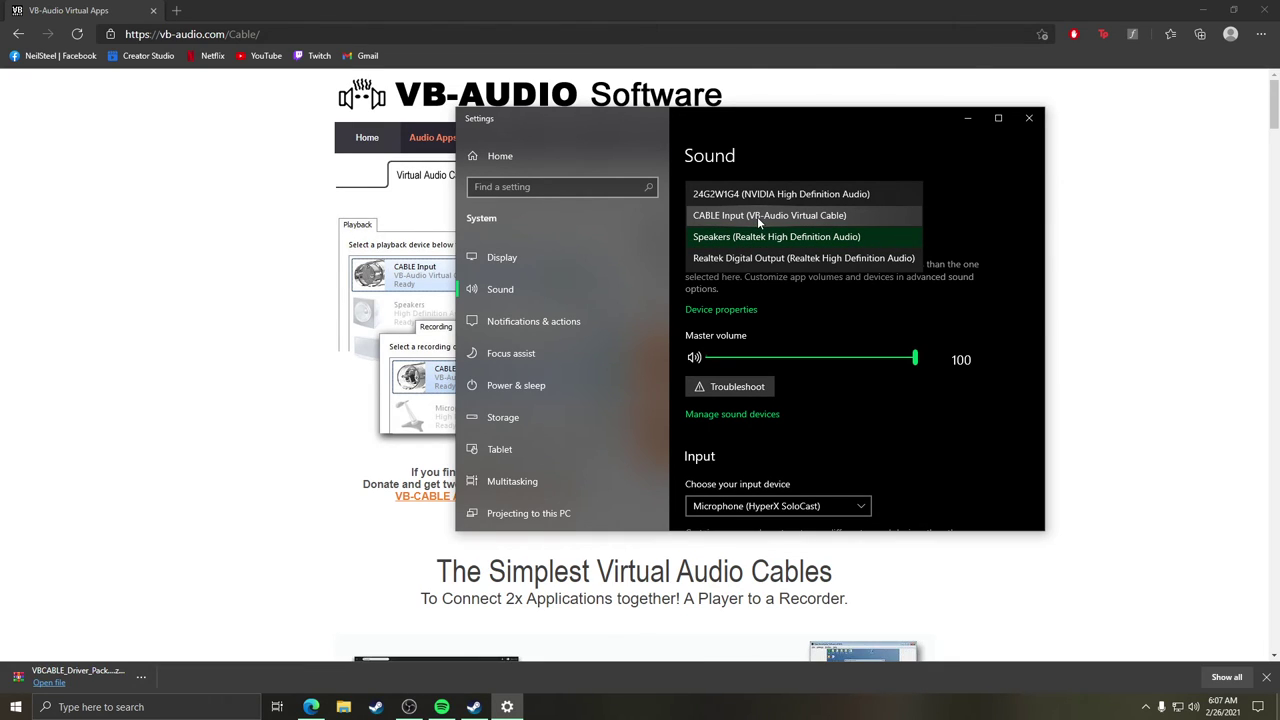
pyautogui.click(897, 320)
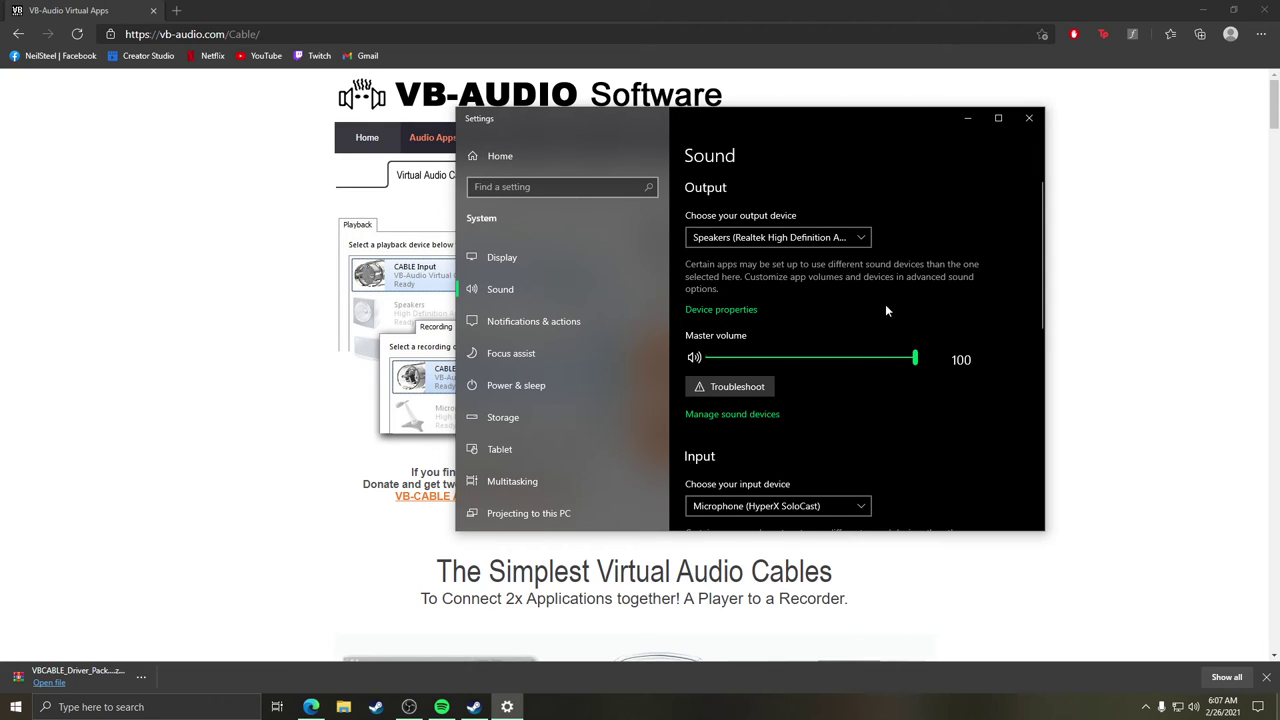
pyautogui.click(760, 238)
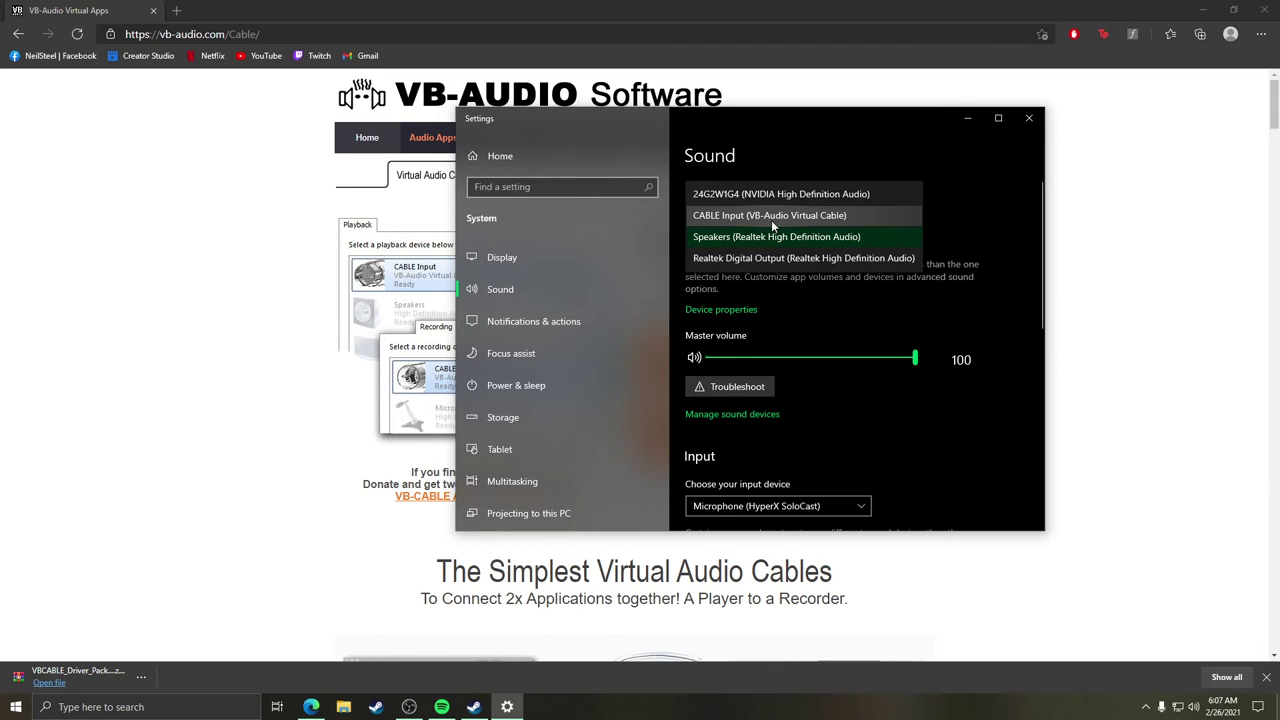
pyautogui.click(880, 317)
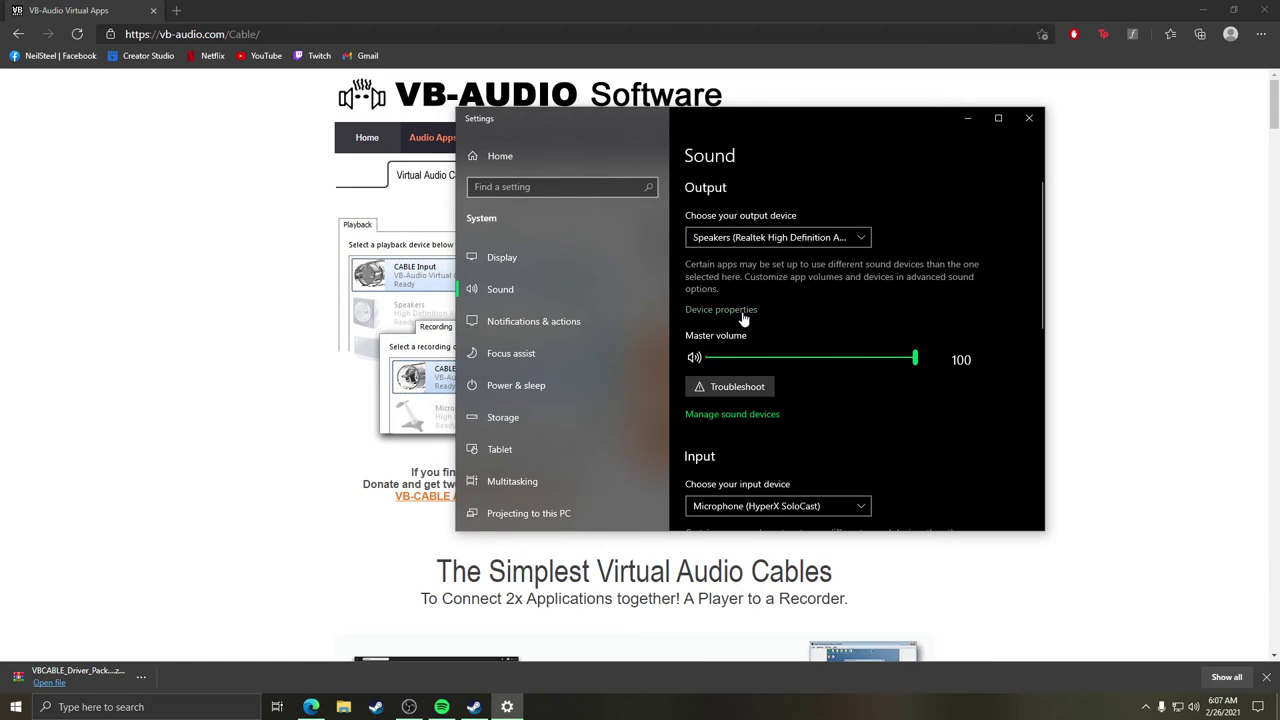
# Switch to OBS, move its window to the middle of the screen and minimise the browser behind it.
pyautogui.click(409, 707)
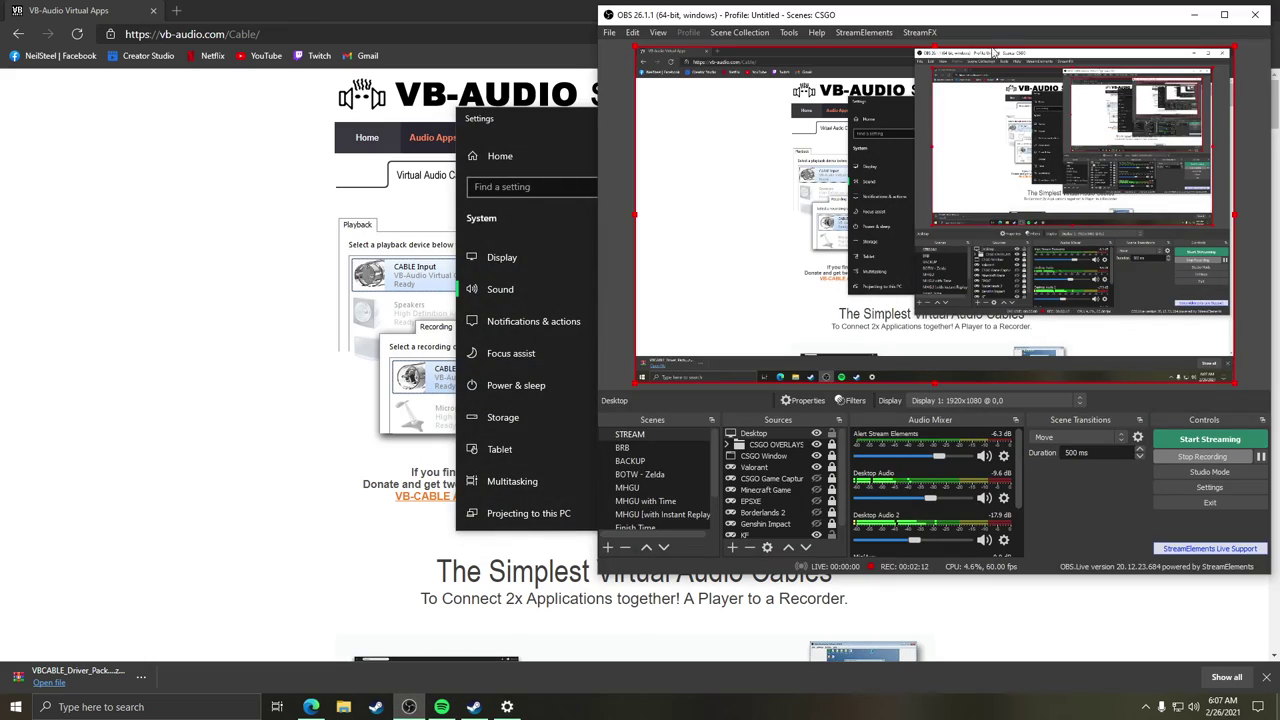
pyautogui.moveTo(780, 18); pyautogui.dragTo(637, 28)
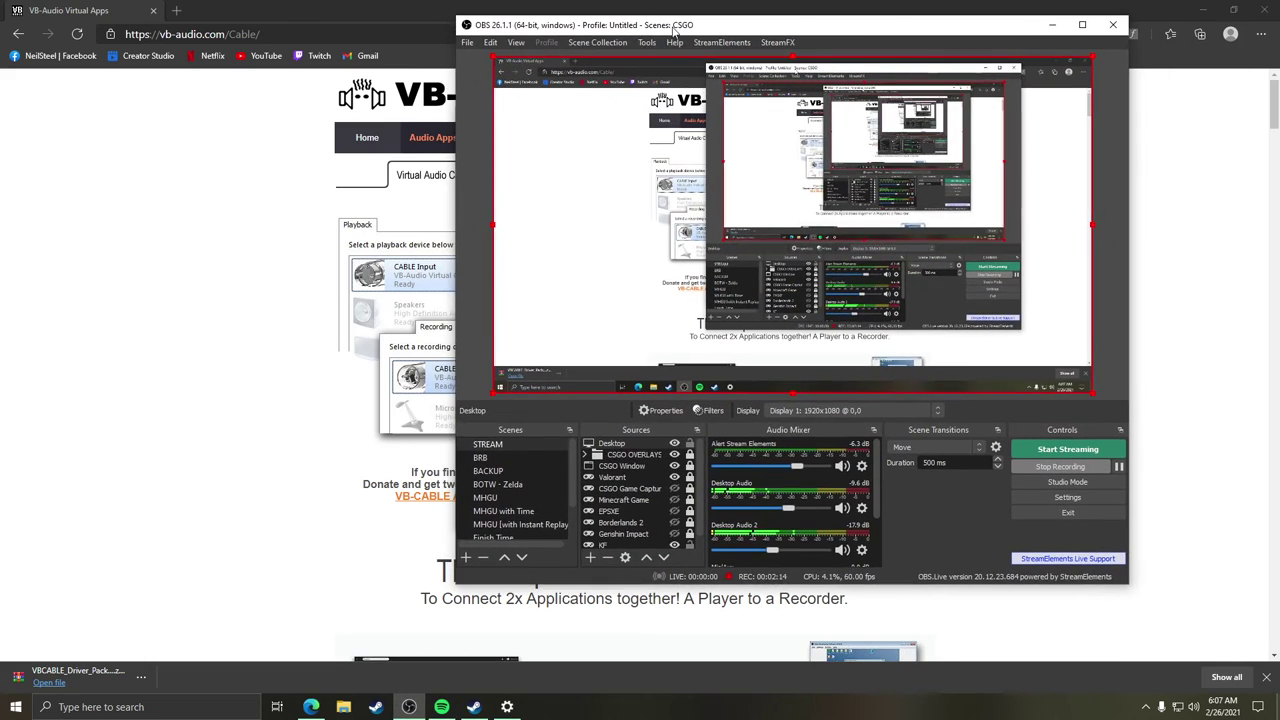
pyautogui.click(1196, 12)
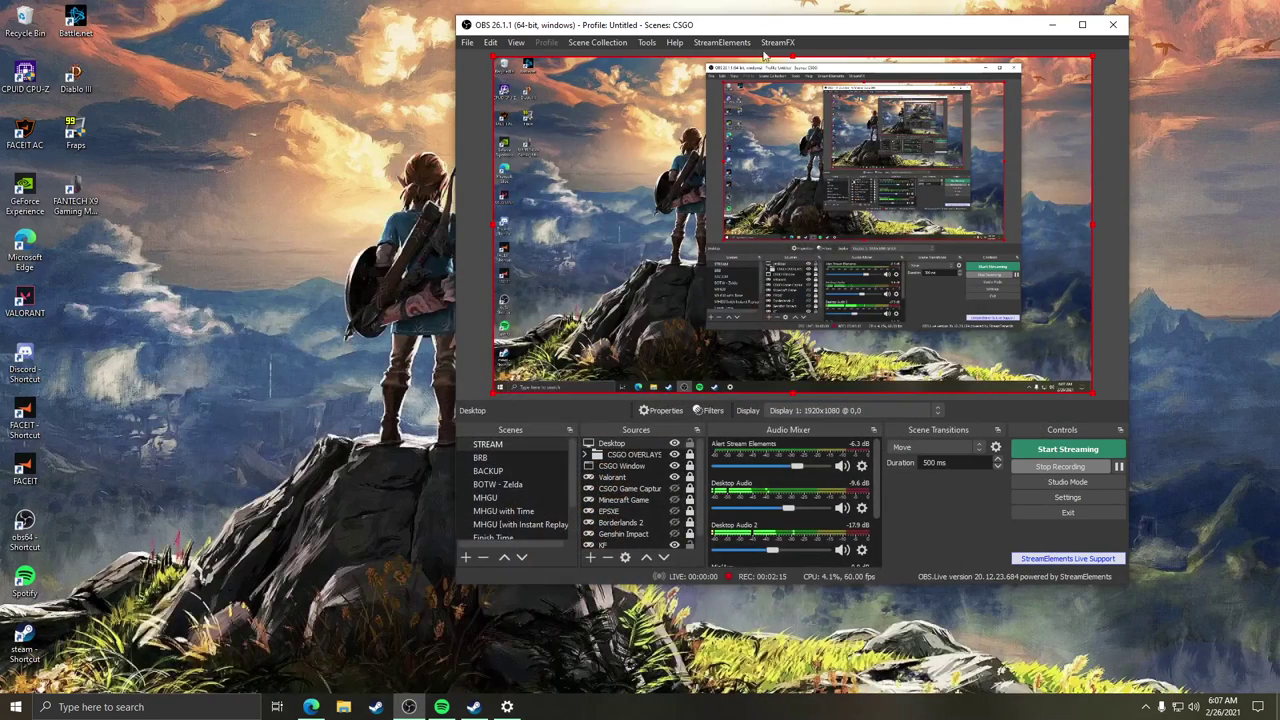
# In the OBS audio settings, set the Desktop Audio 2 global device to CABLE Input (VB-Audio Virtual Cable) and confirm.
pyautogui.click(1053, 498)
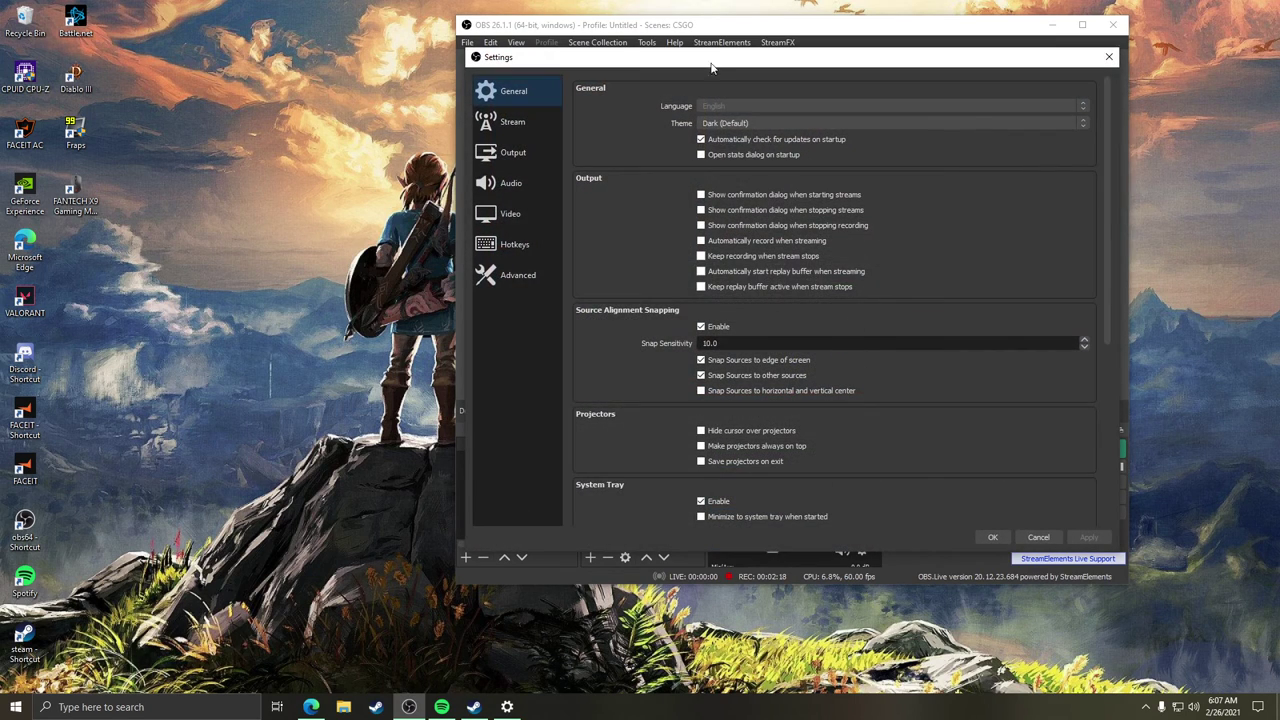
pyautogui.moveTo(720, 62); pyautogui.dragTo(289, 85)
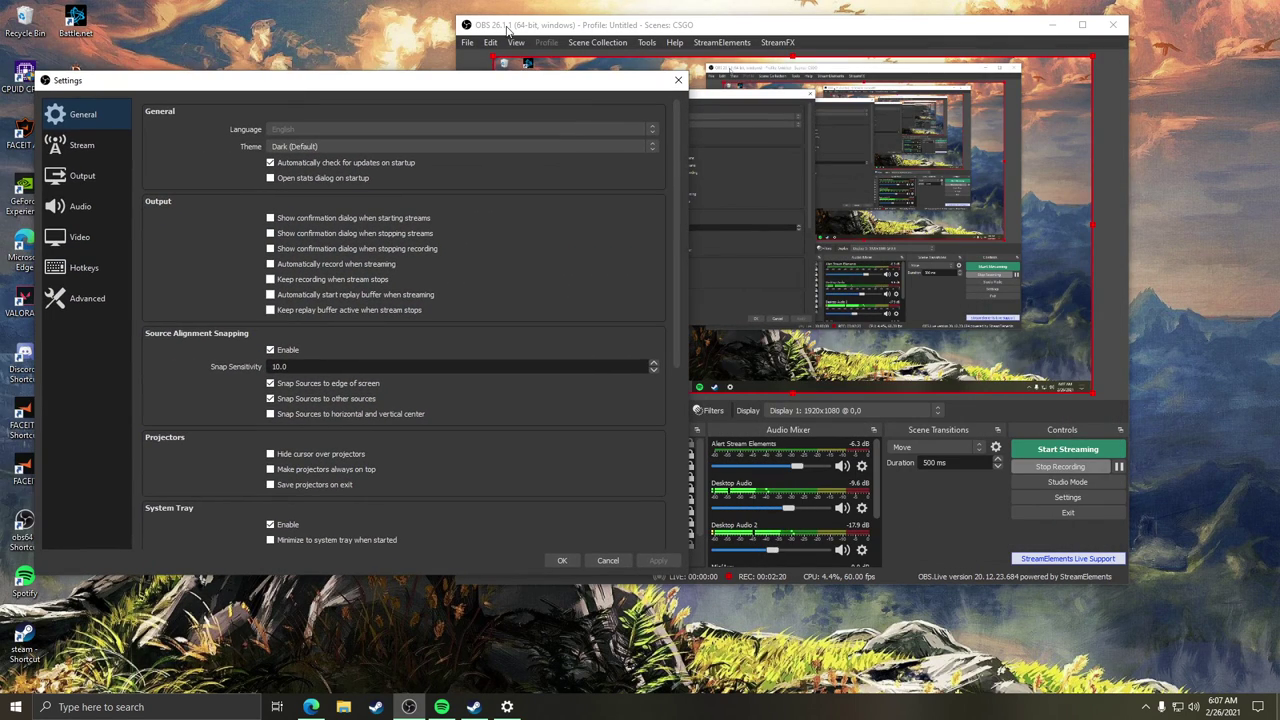
pyautogui.moveTo(670, 80); pyautogui.dragTo(760, 70)
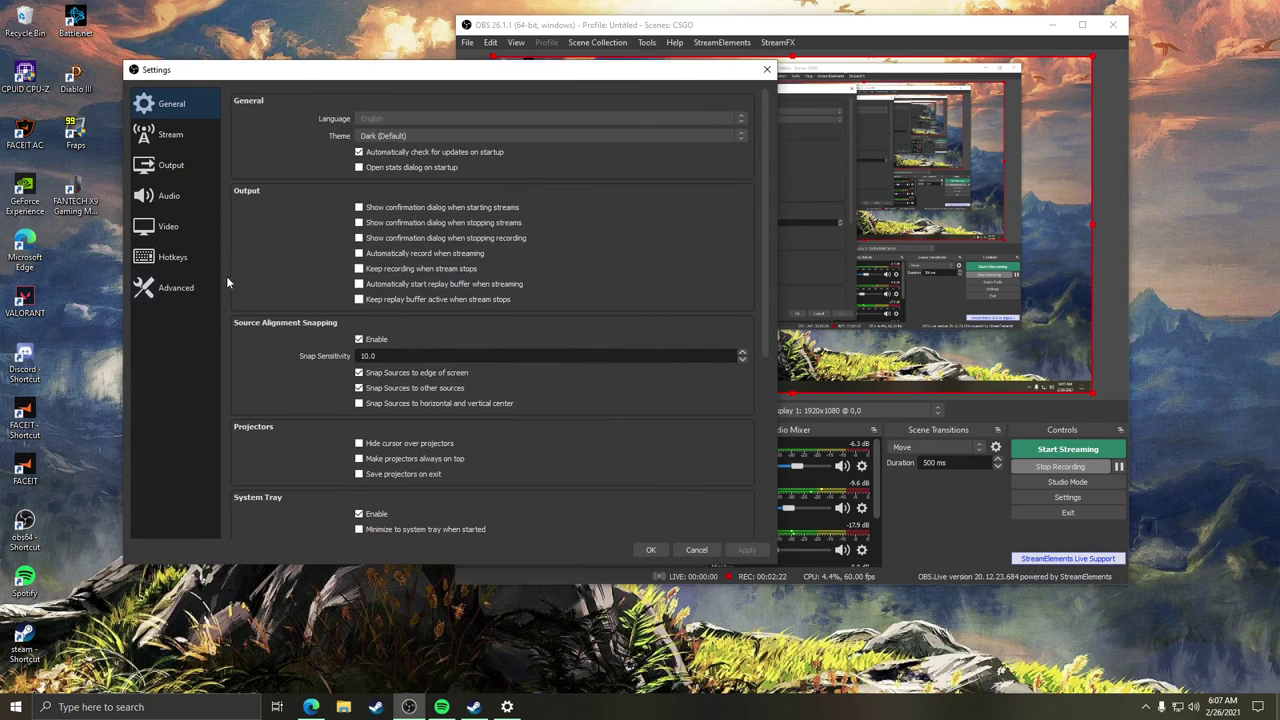
pyautogui.click(176, 288)
pyautogui.click(181, 197)
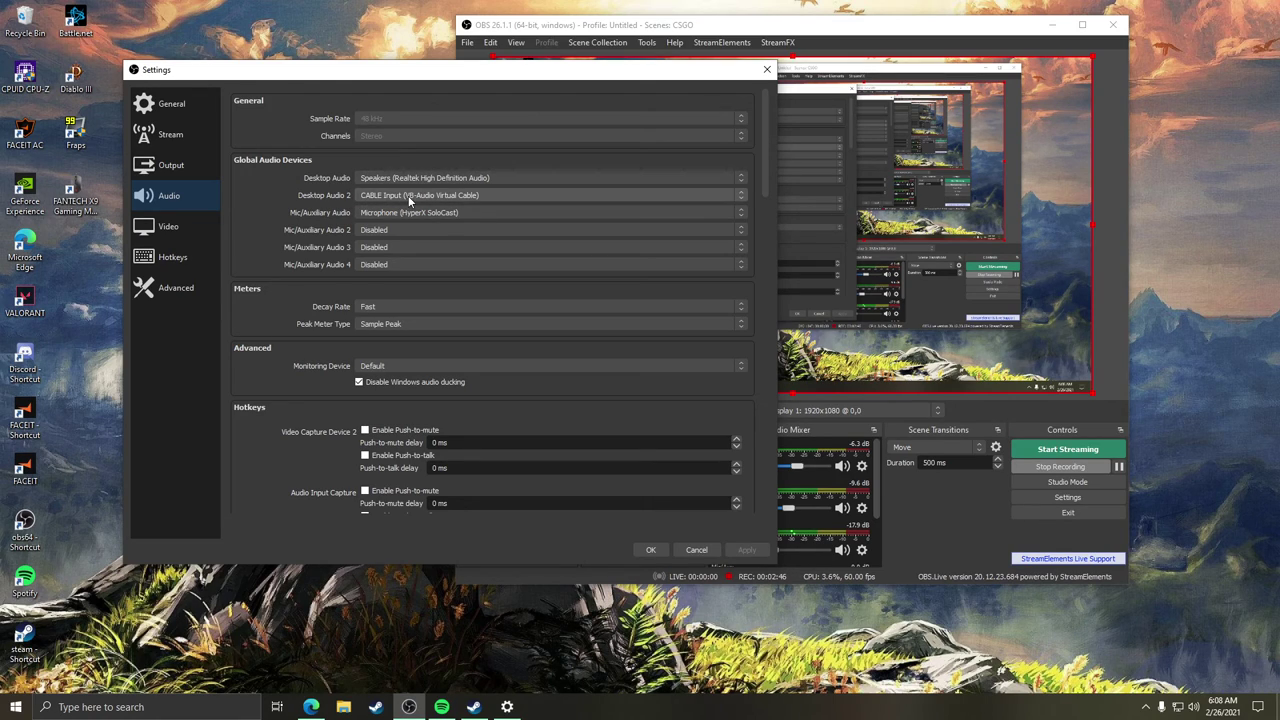
pyautogui.click(409, 198)
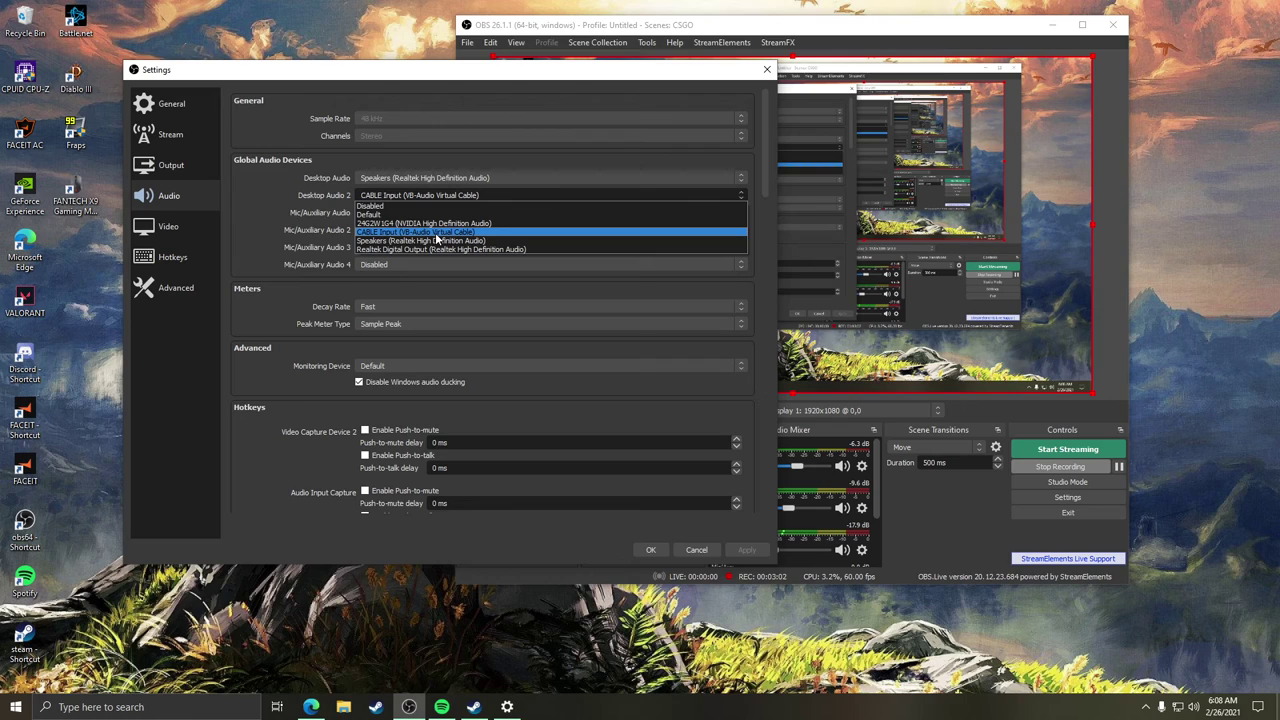
pyautogui.click(436, 234)
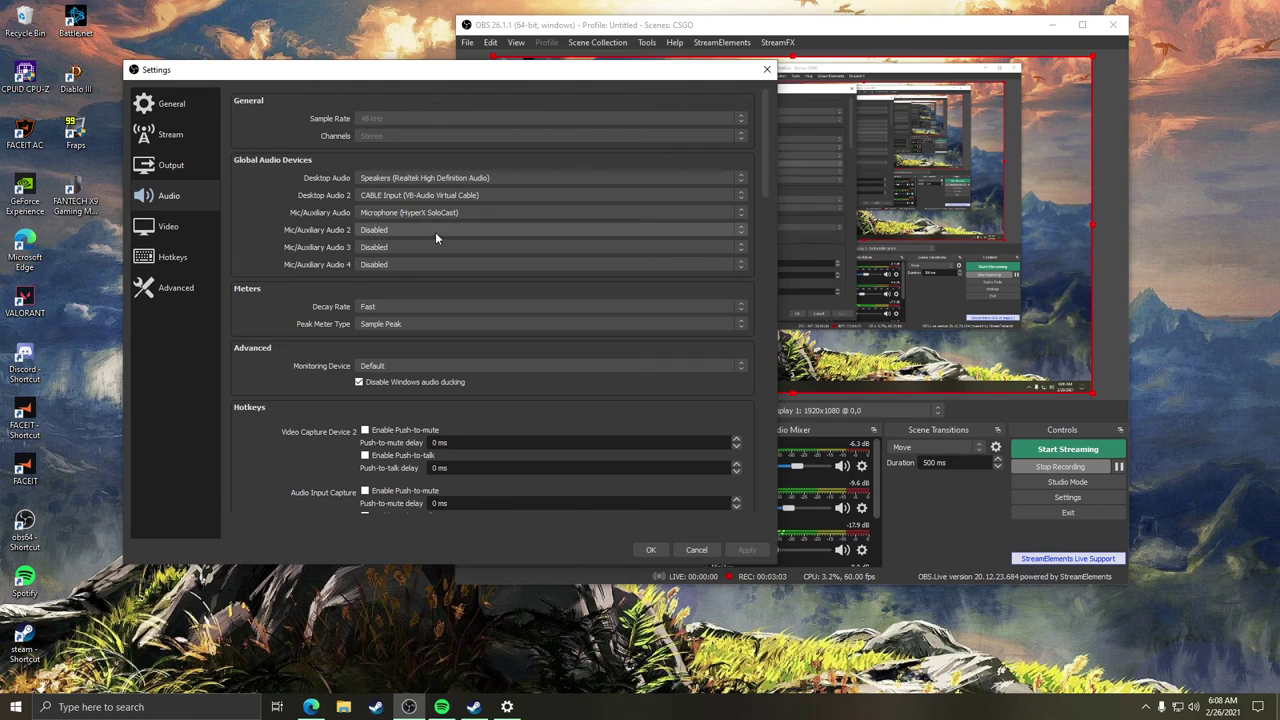
pyautogui.click(650, 551)
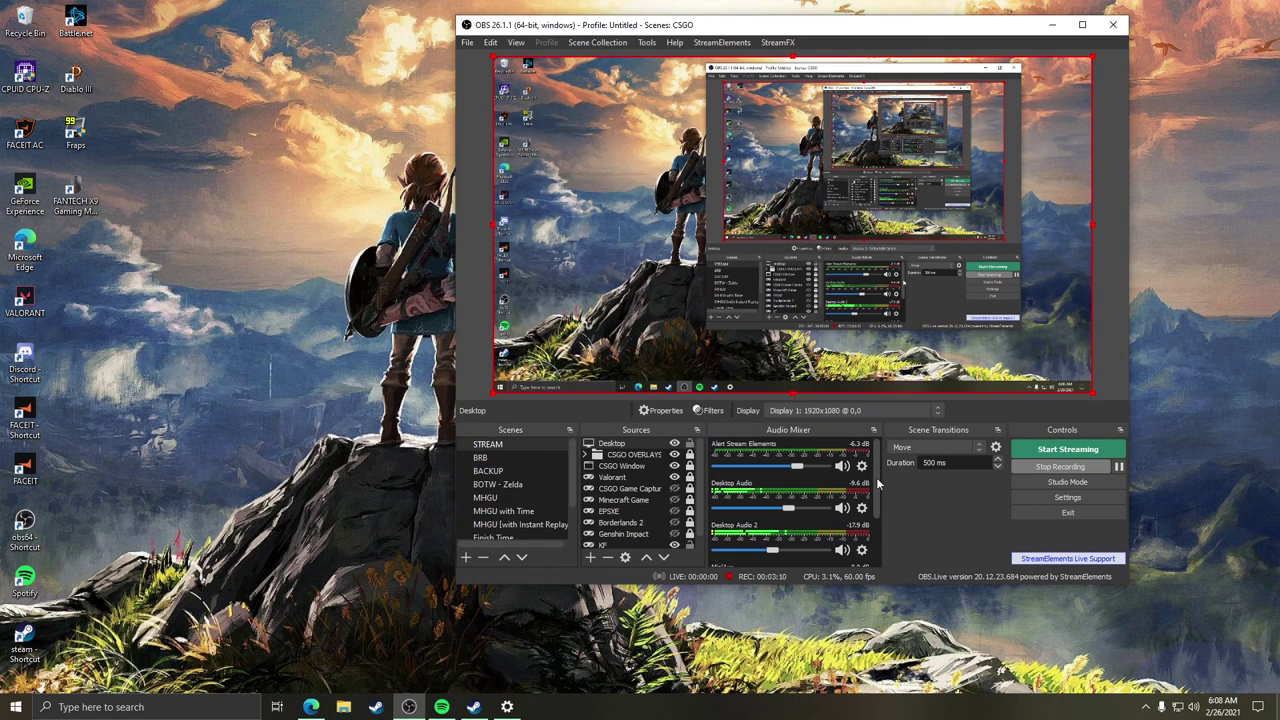
# Check the Desktop Audio 2 channel in the Audio Mixer and its available options, such as Rename.
pyautogui.moveTo(876, 477); pyautogui.dragTo(877, 493)
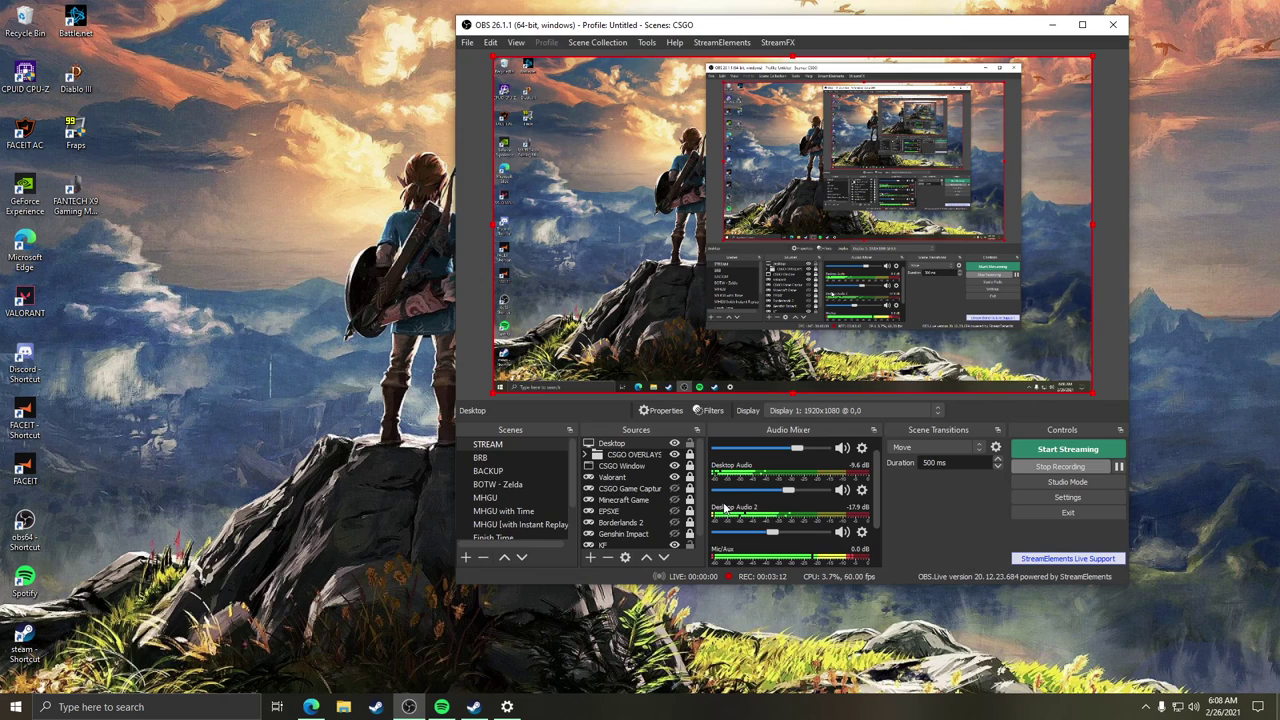
pyautogui.rightClick(762, 512)
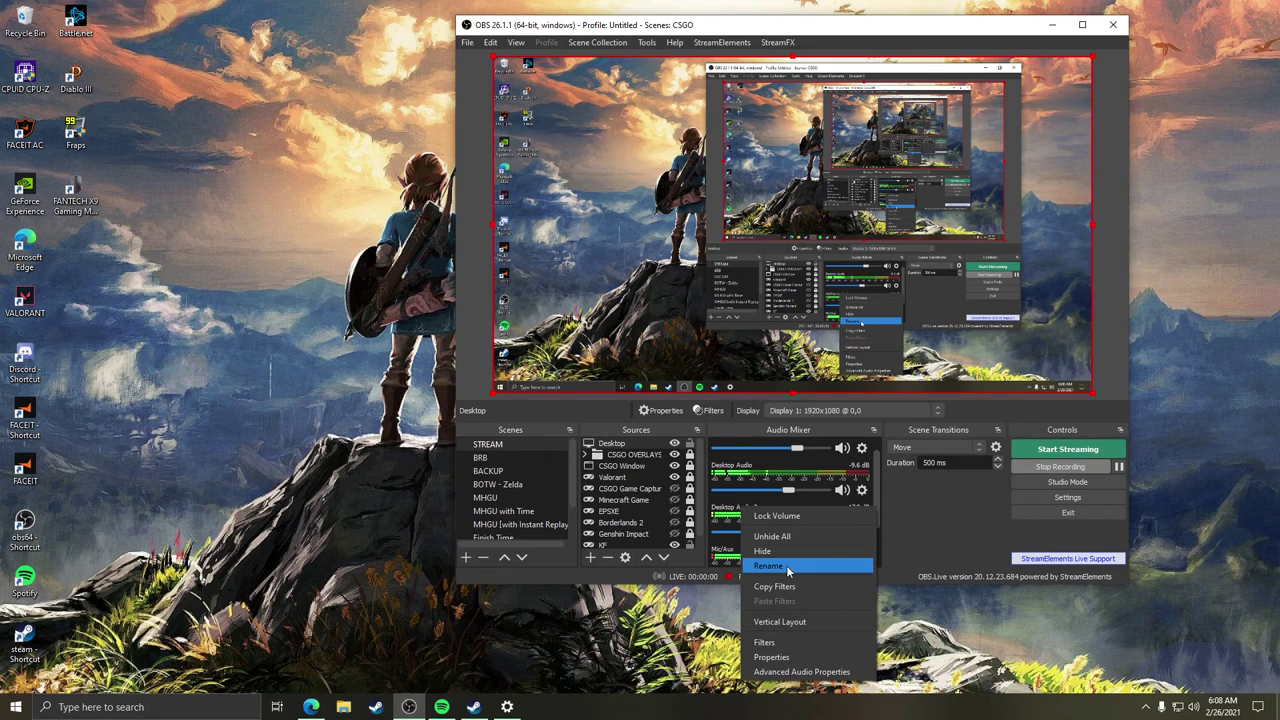
pyautogui.click(762, 522)
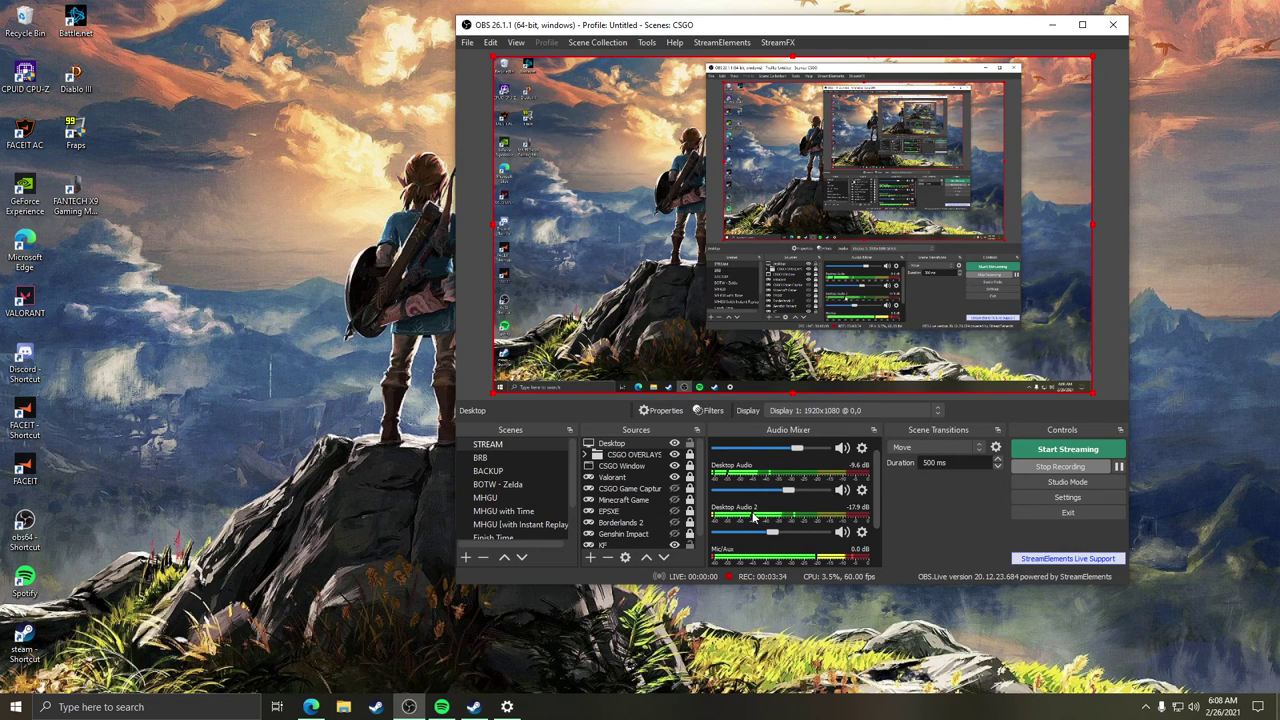
# Return to the Windows sound settings and open the App volume and device preferences under the advanced sound options.
pyautogui.click(507, 707)
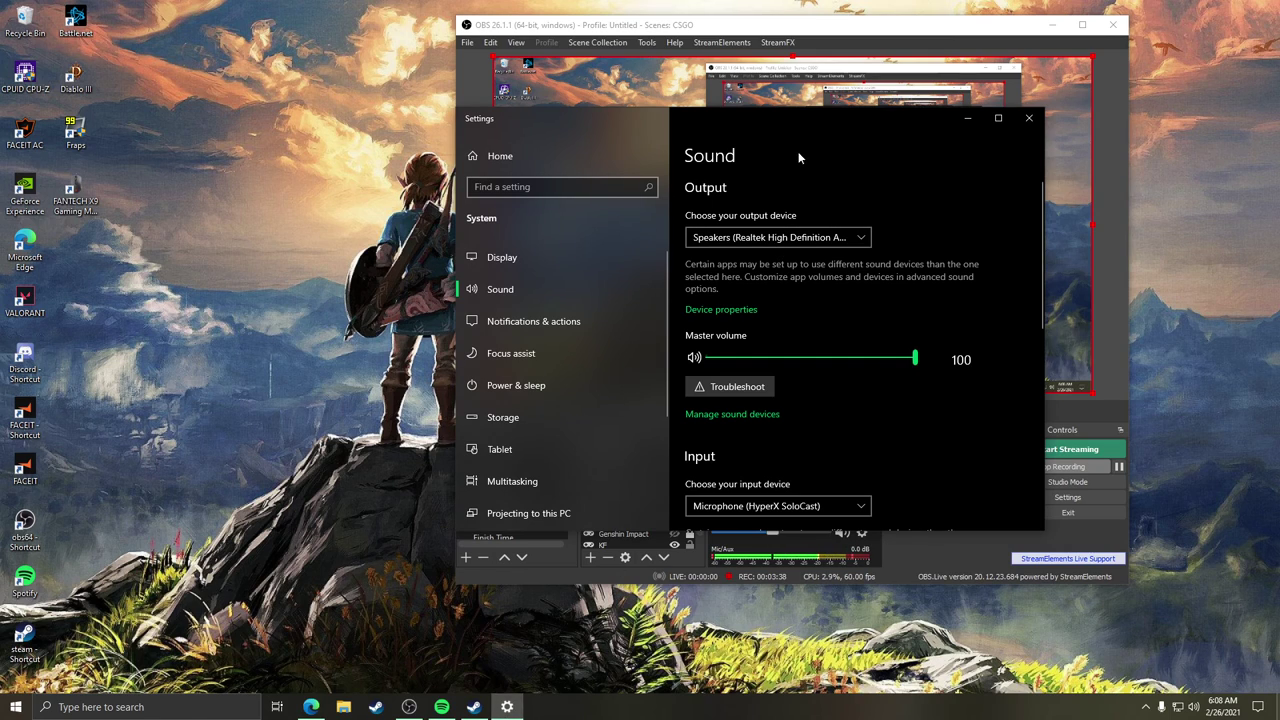
pyautogui.moveTo(752, 127); pyautogui.dragTo(611, 122)
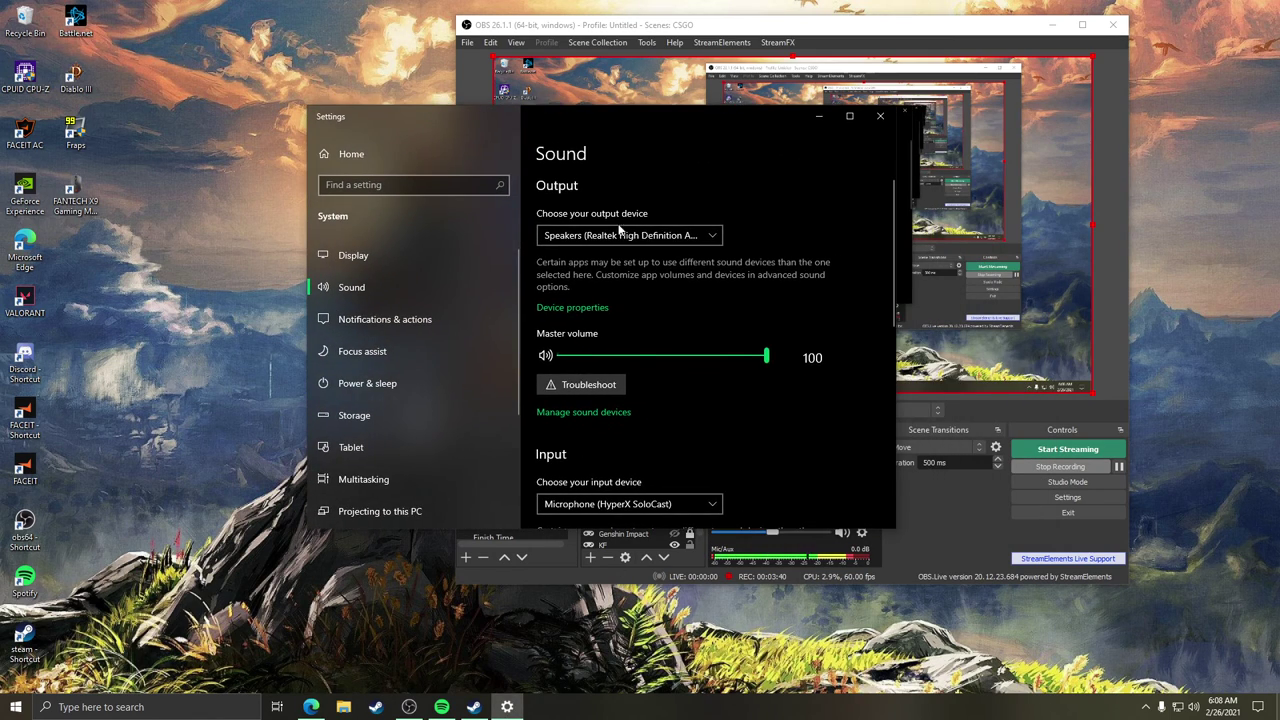
pyautogui.click(620, 232)
pyautogui.click(820, 222)
pyautogui.scroll(-10, 732, 306)
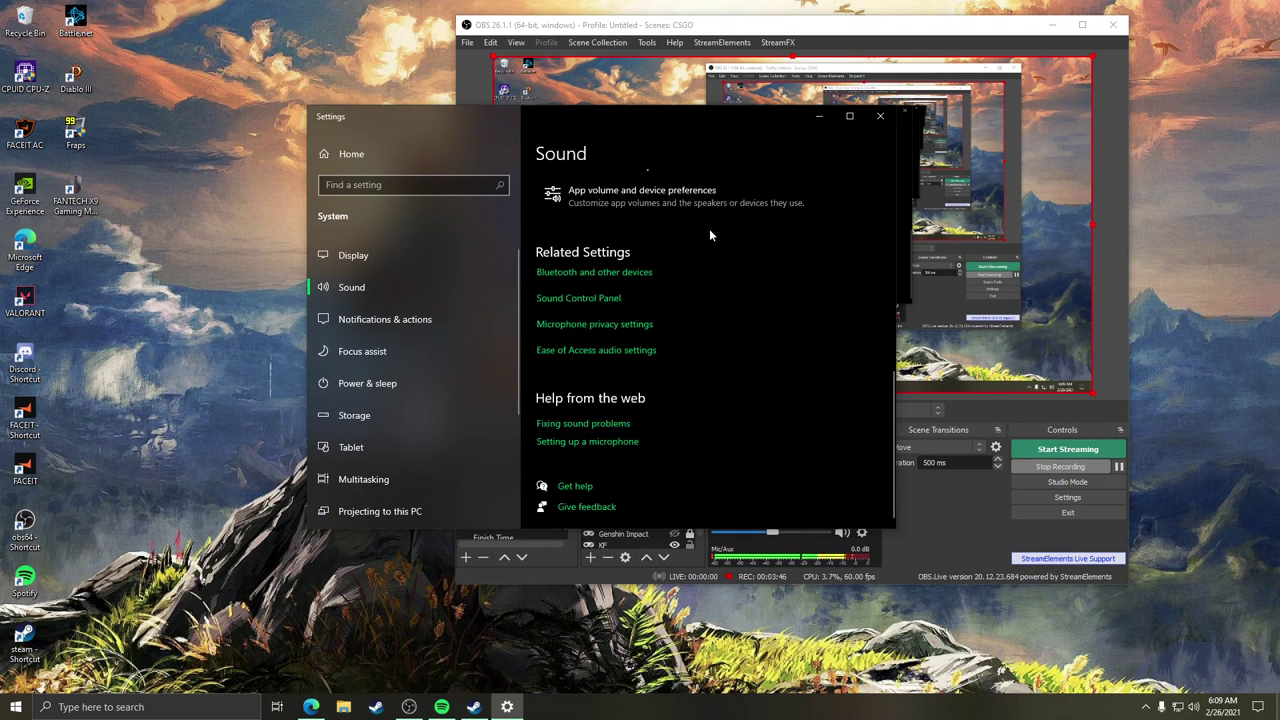
pyautogui.scroll(3, 743, 306)
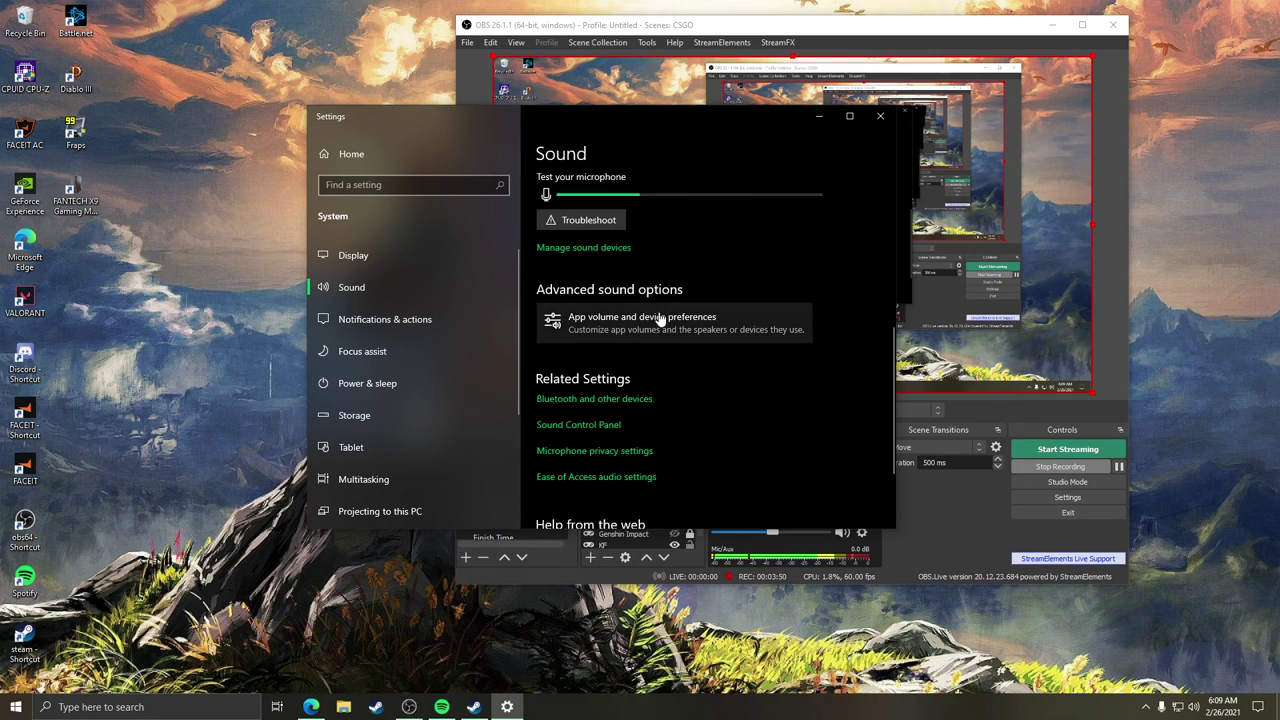
pyautogui.click(711, 337)
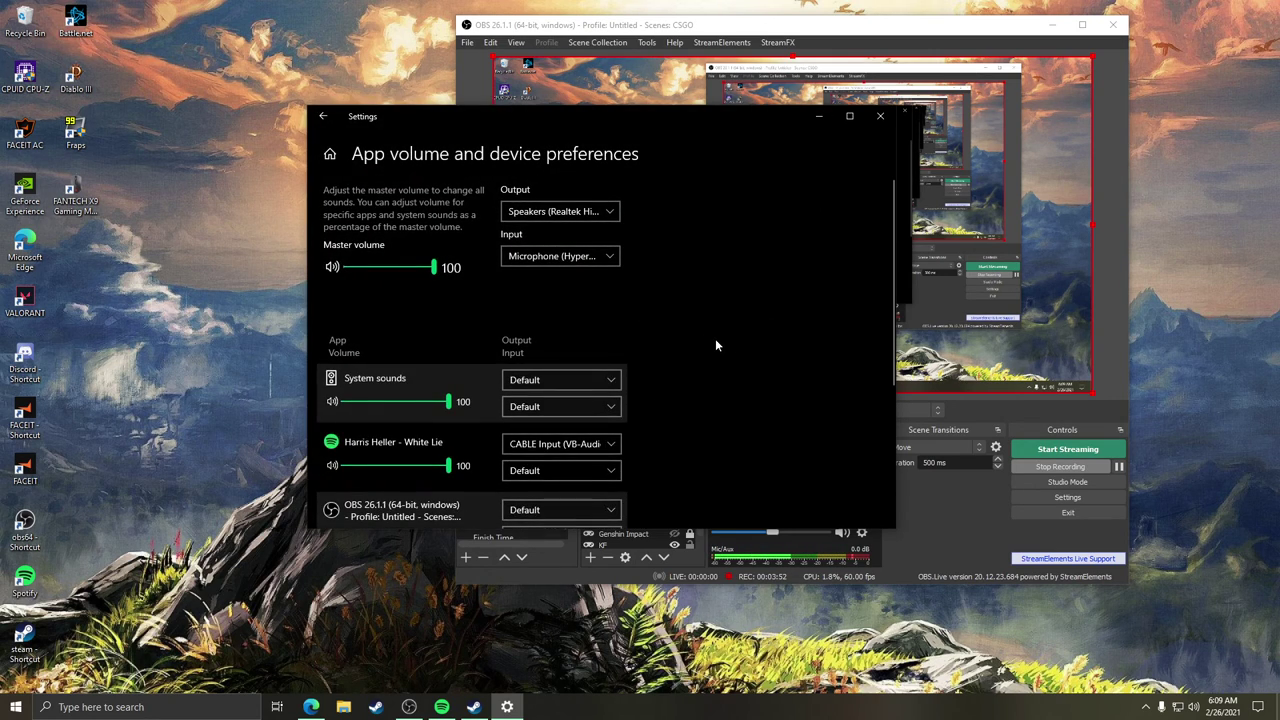
# Review the per-app output assignments and briefly bring up Spotify to check which song it is playing.
pyautogui.scroll(-3, 715, 338)
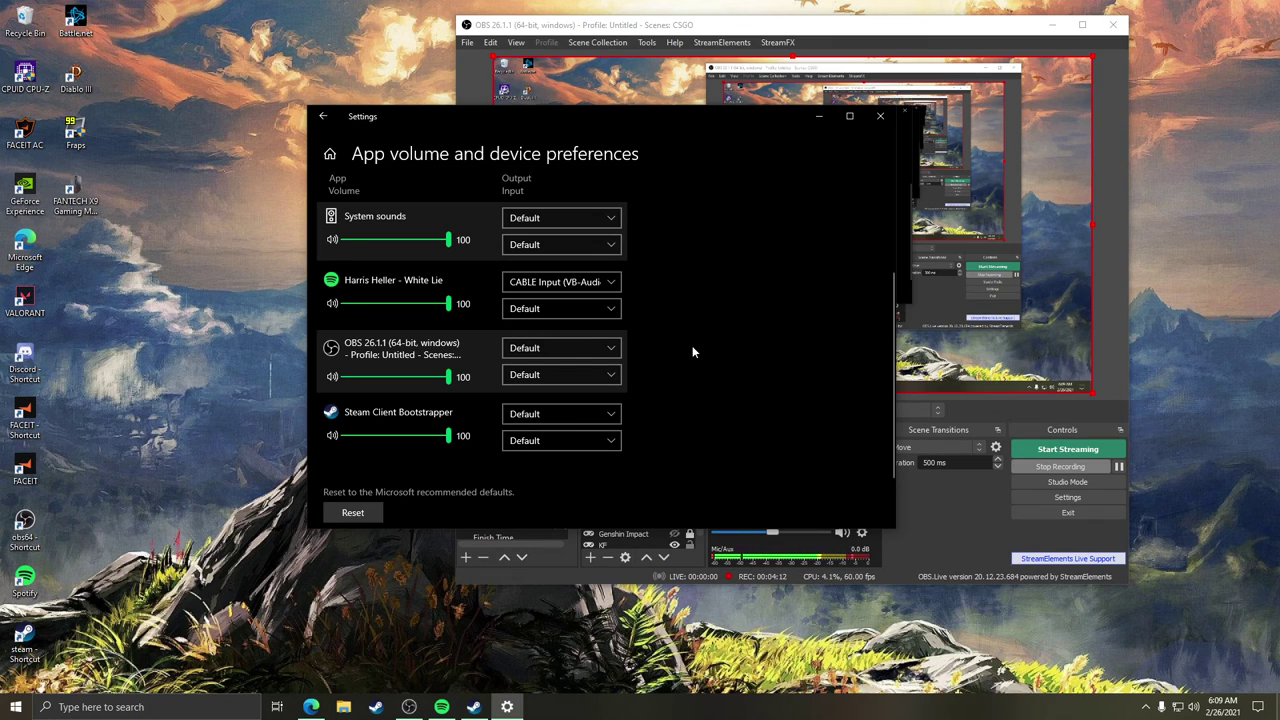
pyautogui.scroll(2, 692, 345)
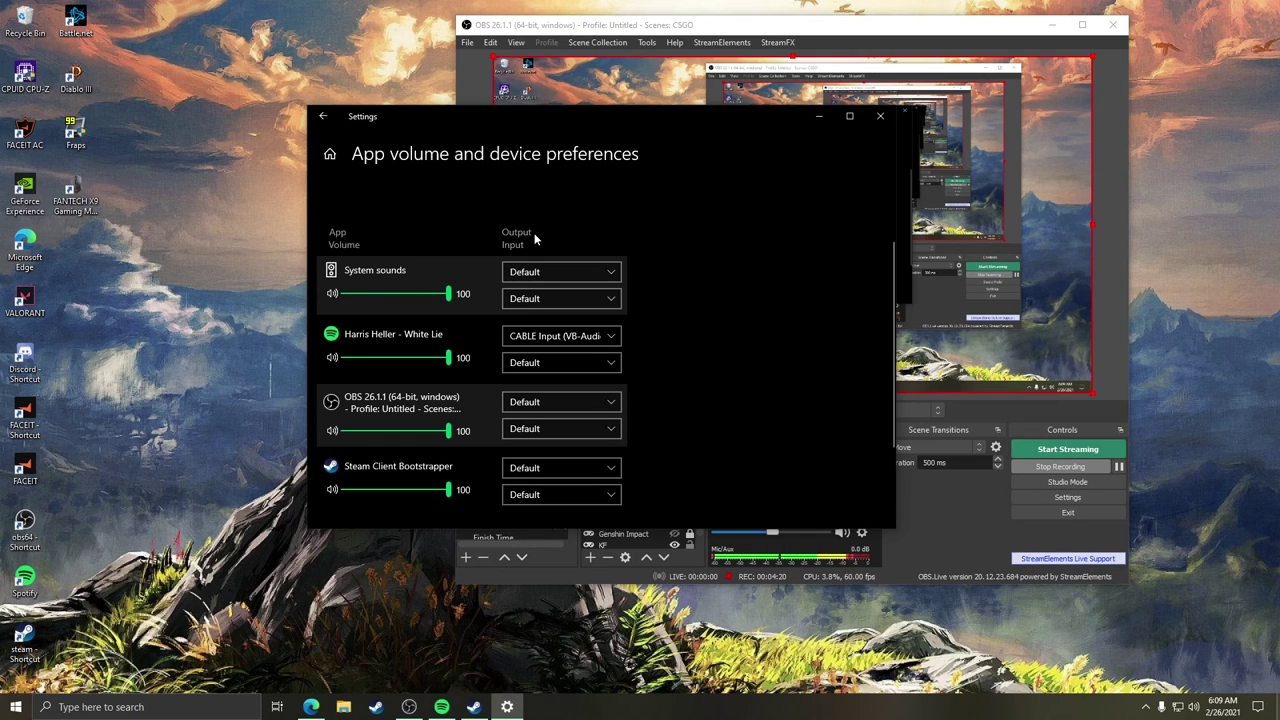
pyautogui.click(441, 707)
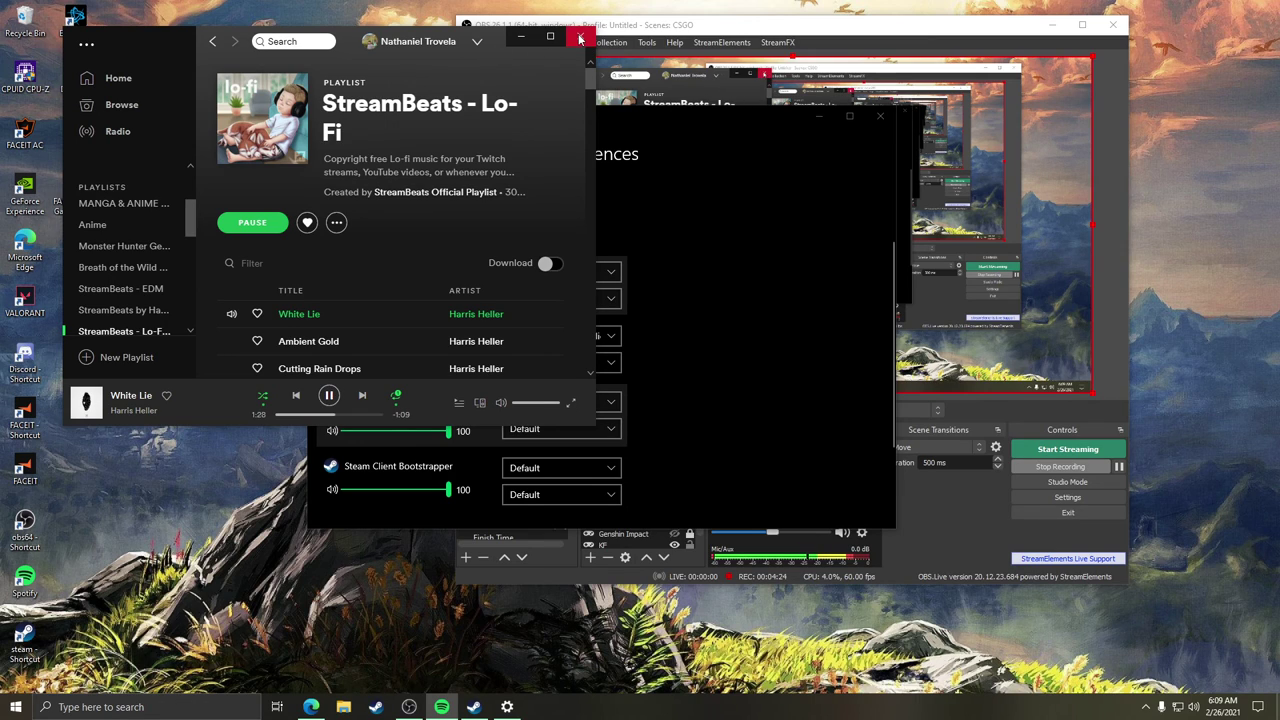
pyautogui.click(580, 38)
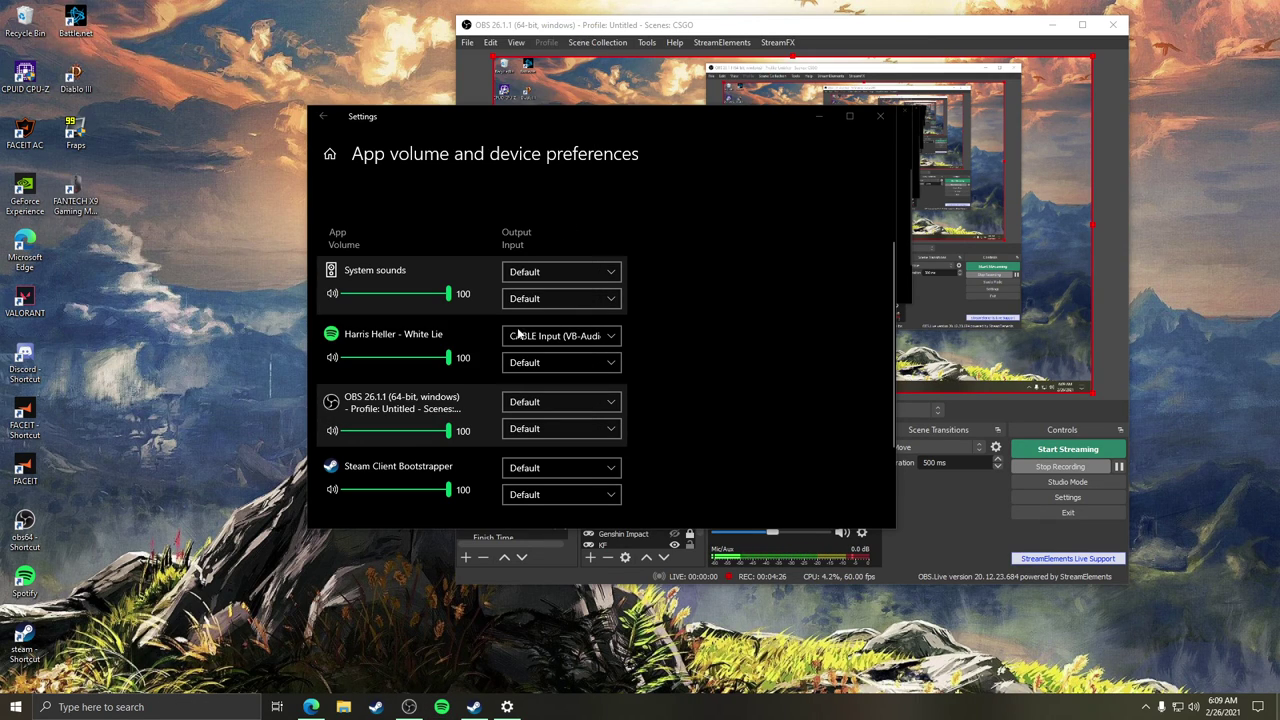
# Go back to the Sound settings, reopen App volume and device preferences, and look for Spotify in the app list.
pyautogui.click(322, 116)
pyautogui.scroll(-5, 676, 420)
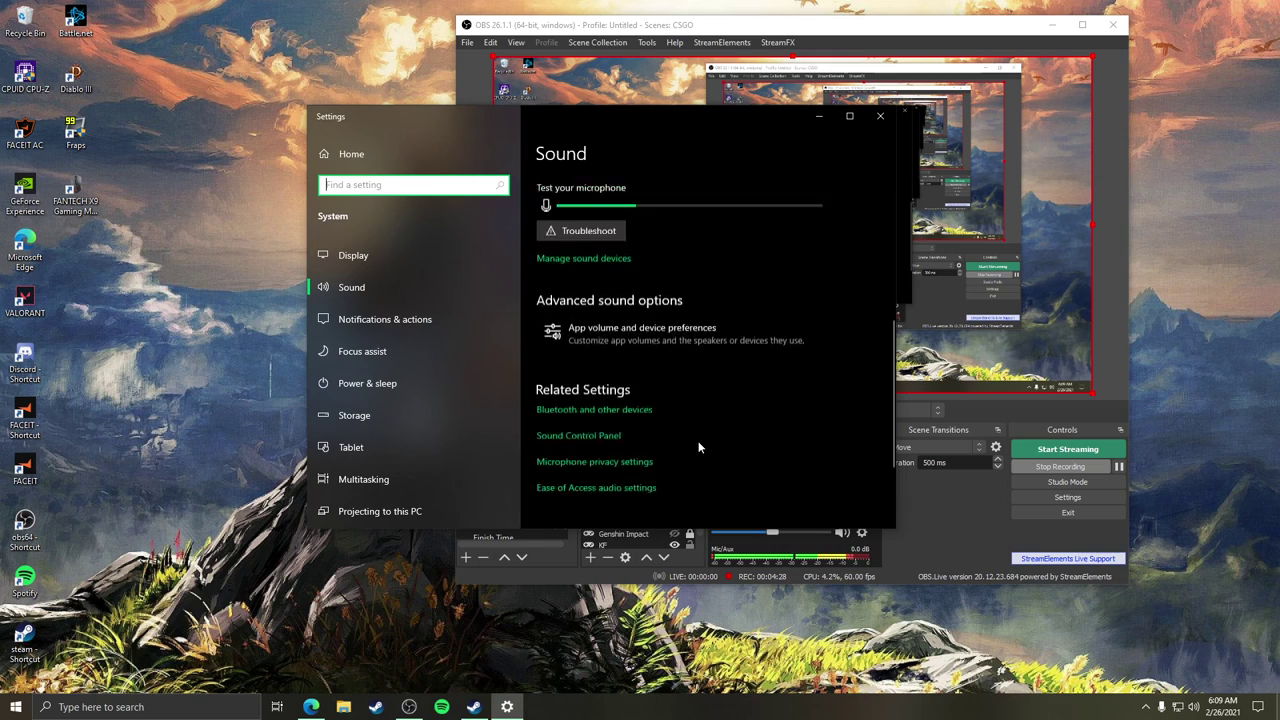
pyautogui.scroll(1, 625, 300)
pyautogui.click(655, 305)
pyautogui.scroll(-4, 682, 415)
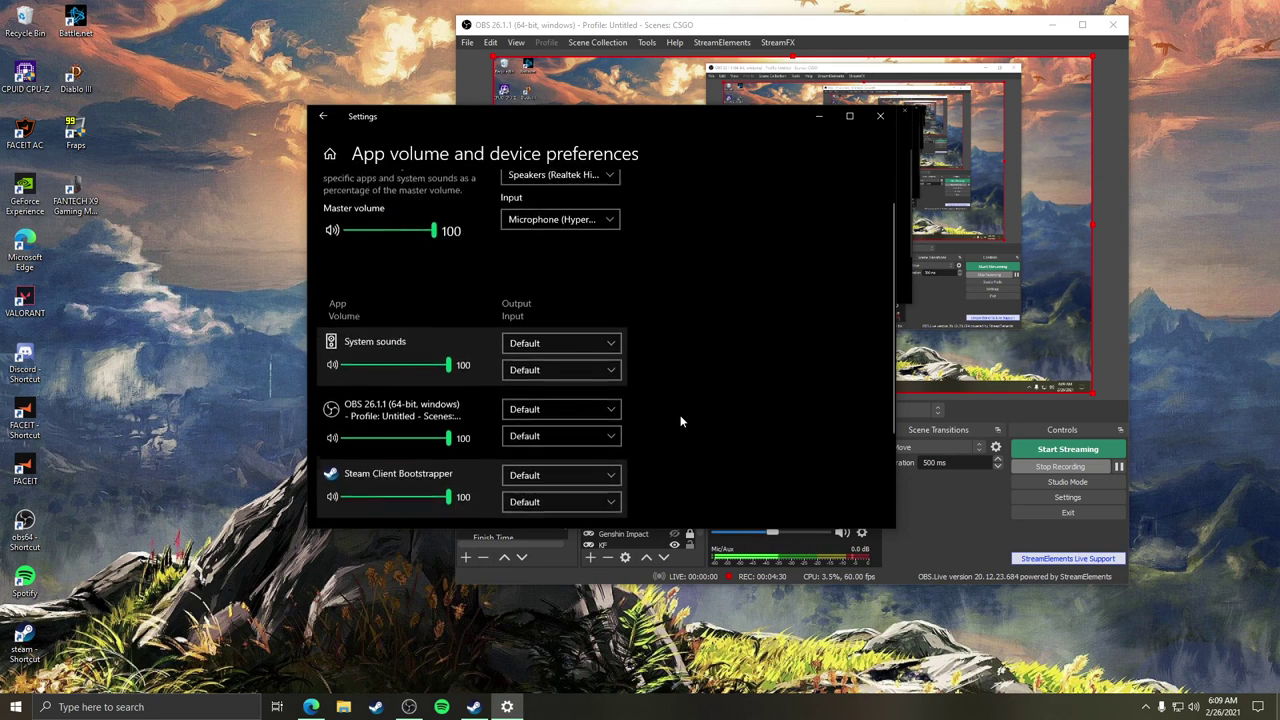
pyautogui.scroll(1, 415, 270)
pyautogui.scroll(1, 543, 334)
pyautogui.scroll(-1, 644, 353)
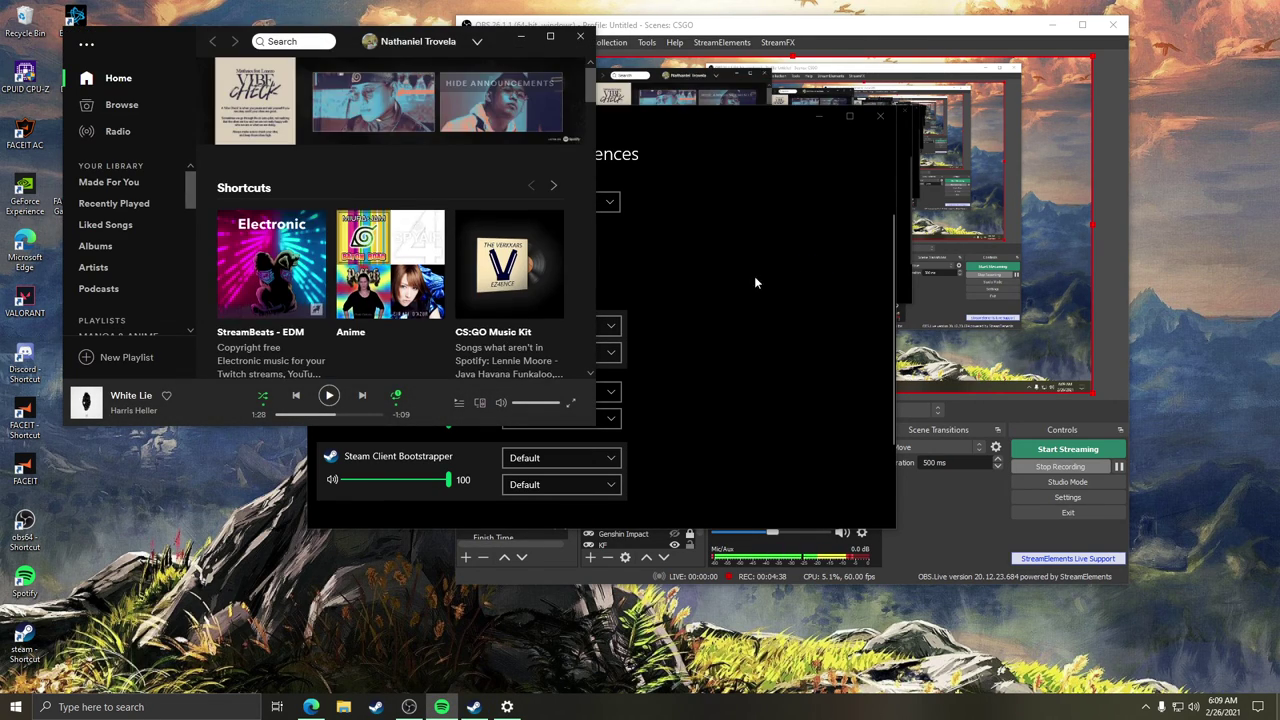
# Resume playback in Spotify, minimize it, and set Spotify's output device to CABLE Input (VB-Audio Virtual Cable).
pyautogui.click(329, 397)
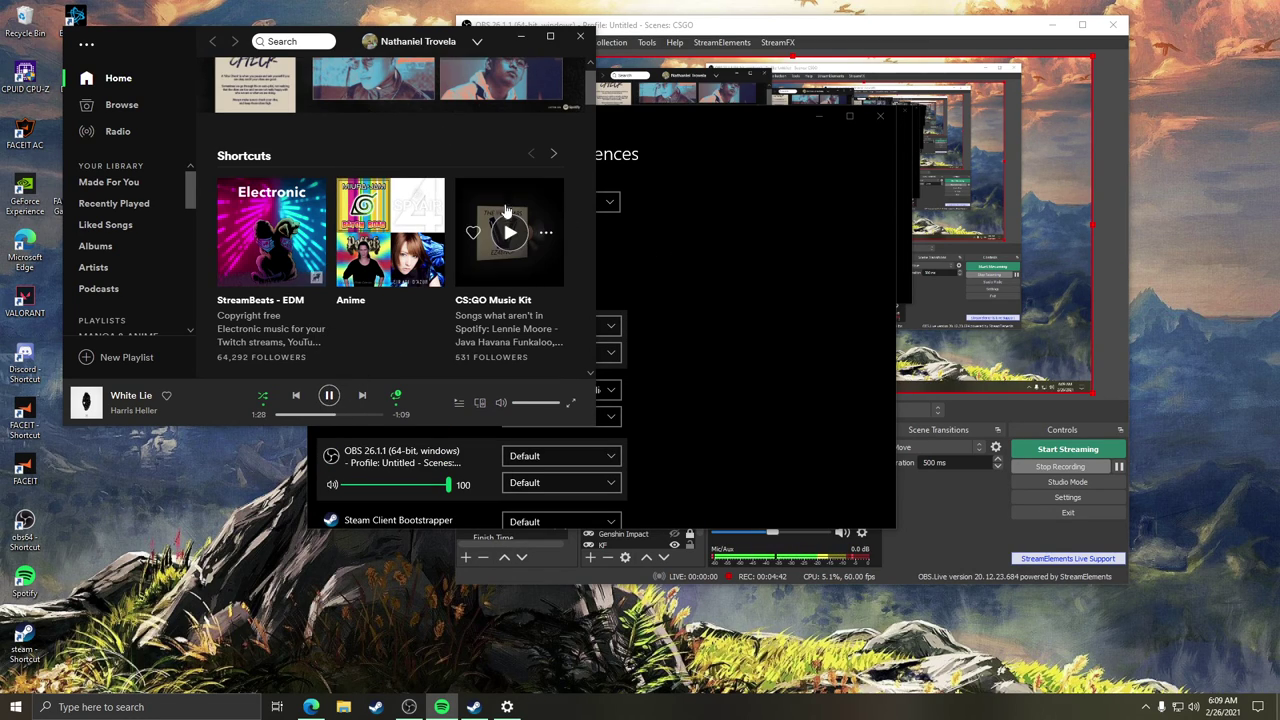
pyautogui.click(519, 37)
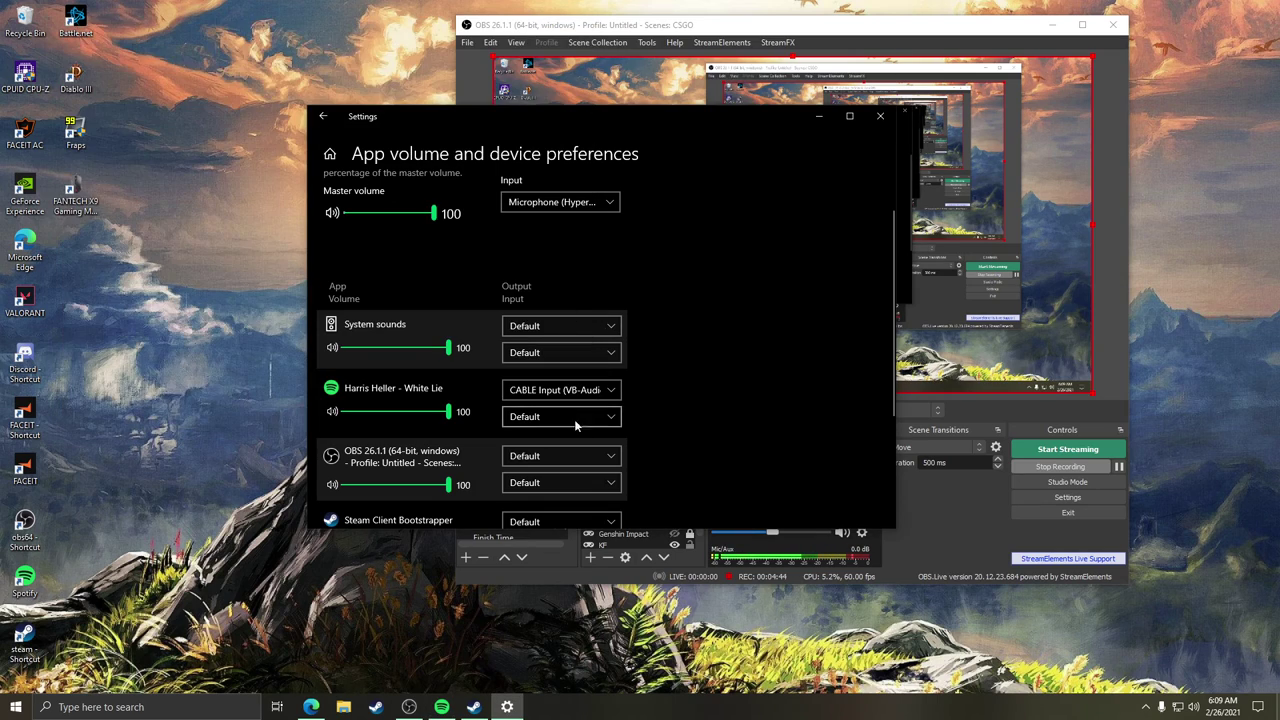
pyautogui.click(590, 393)
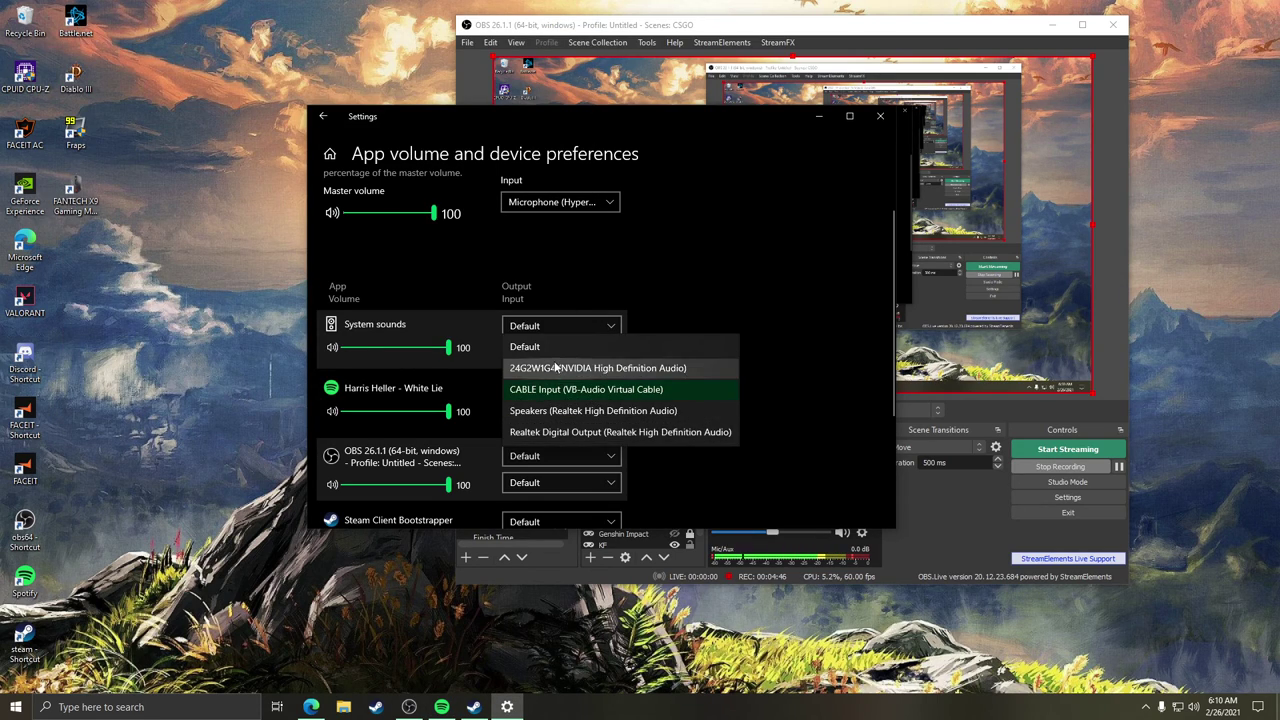
pyautogui.click(524, 351)
pyautogui.click(546, 391)
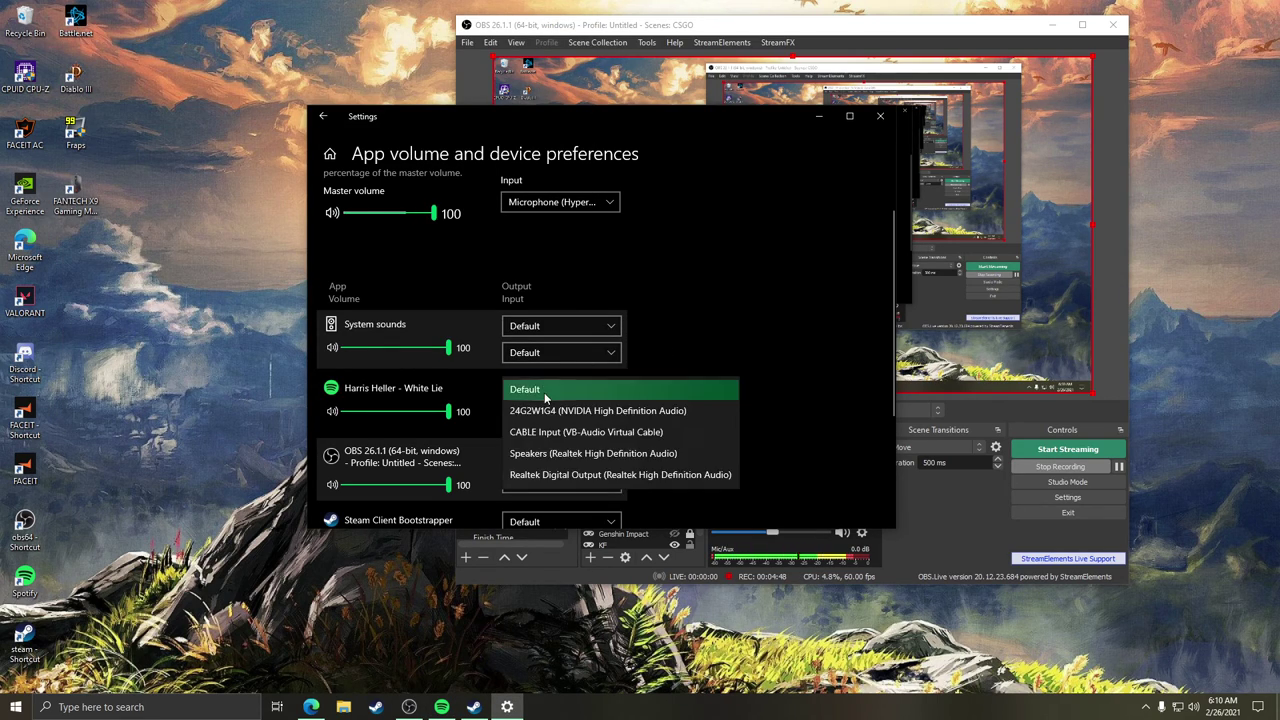
pyautogui.click(545, 432)
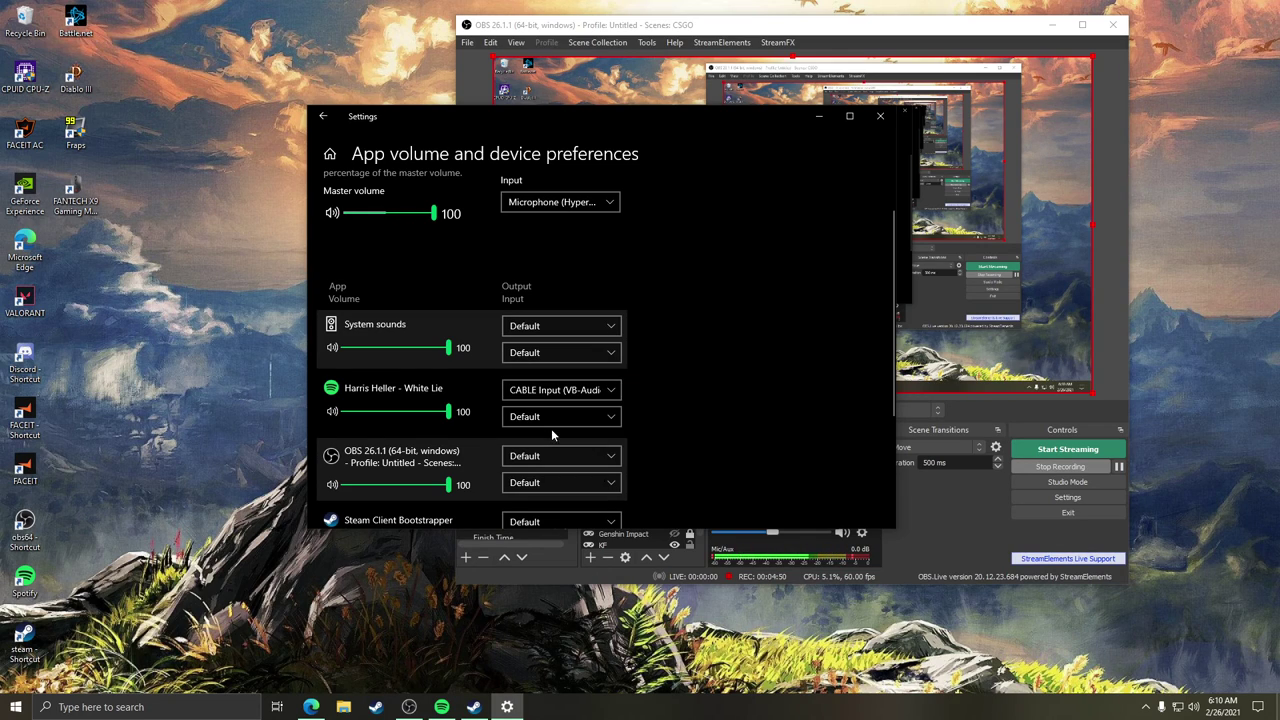
# Check the OBS Audio Mixer levels while Spotify plays, and reselect CABLE Input (VB-Audio Virtual Cable) as Spotify's output.
pyautogui.hotkey('alt', 'Tab')
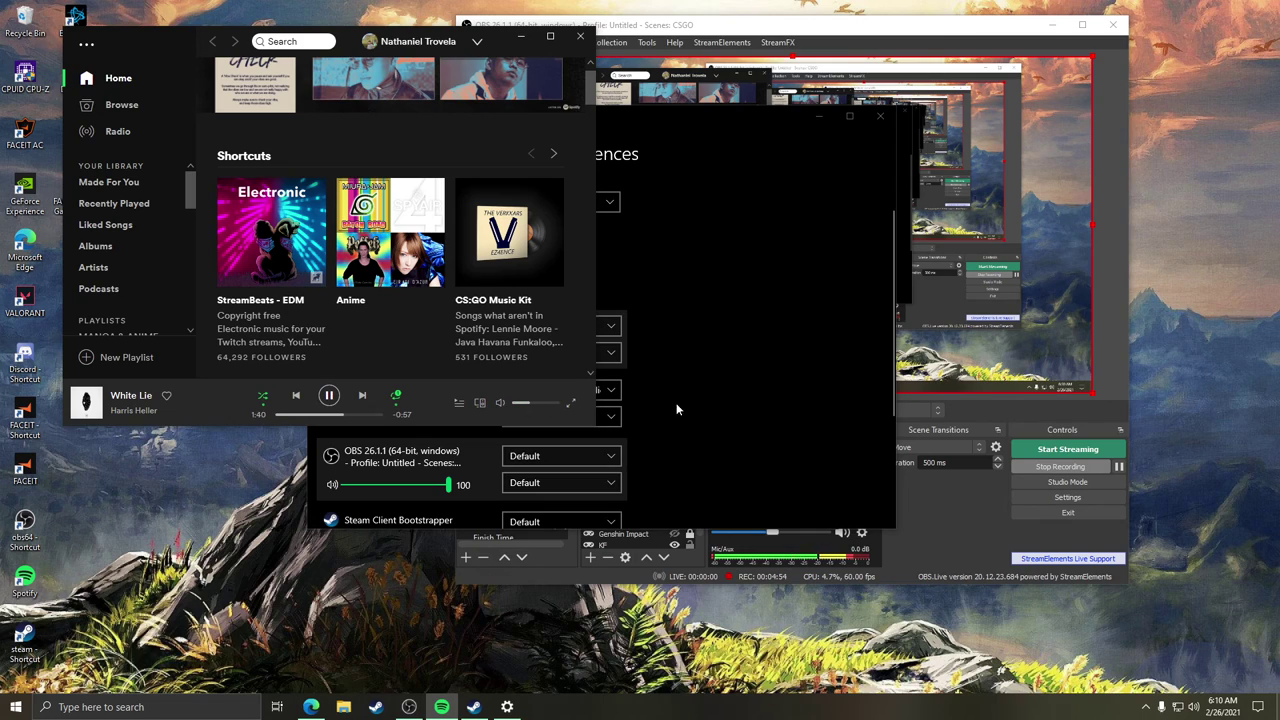
pyautogui.click(649, 407)
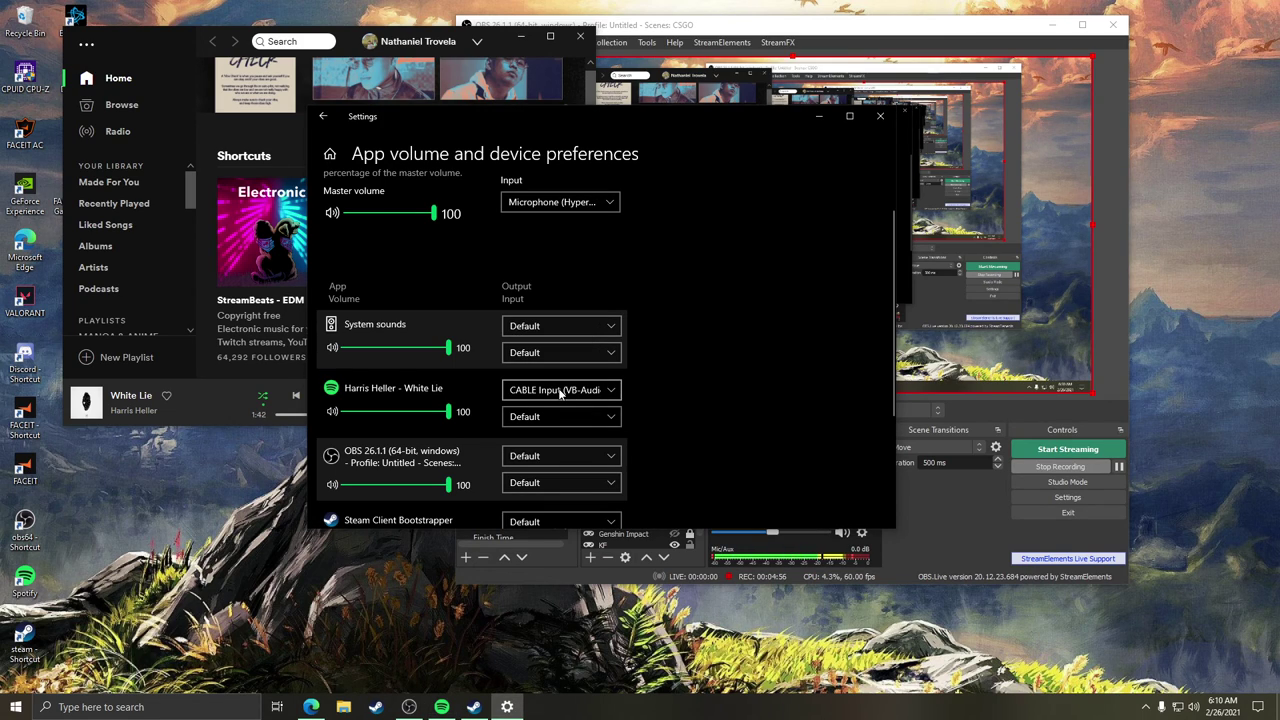
pyautogui.click(932, 536)
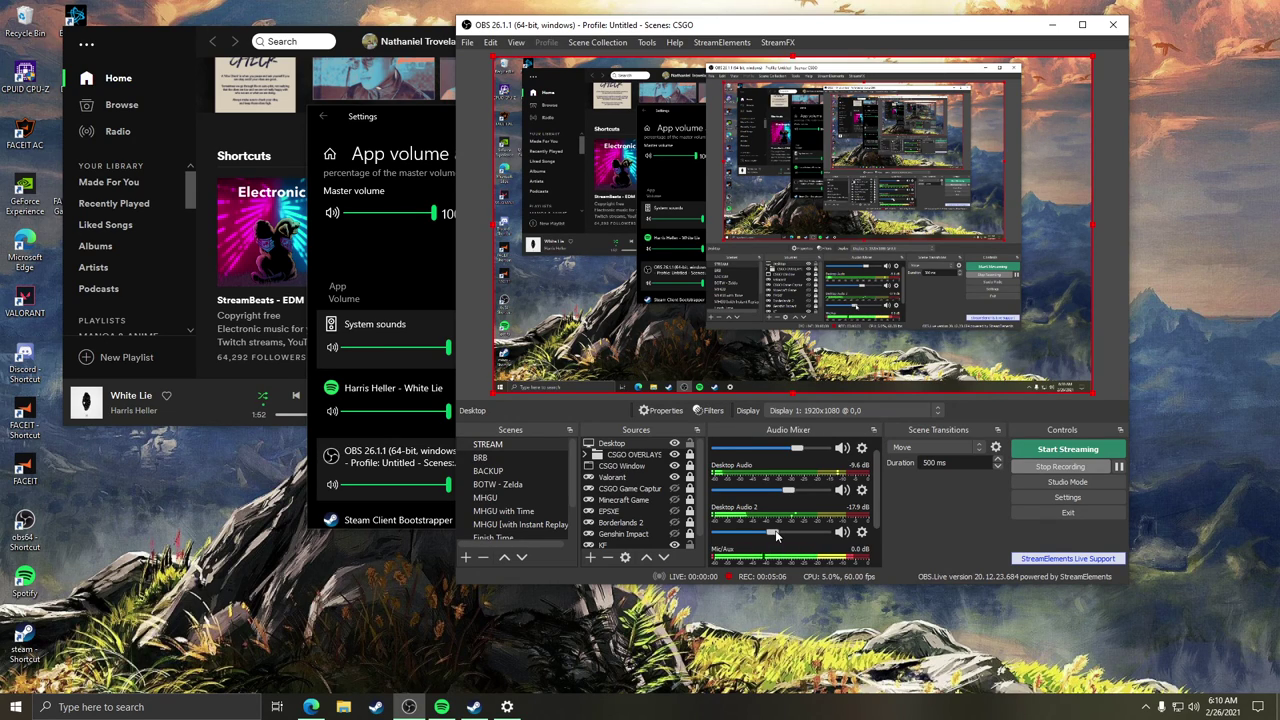
pyautogui.click(402, 112)
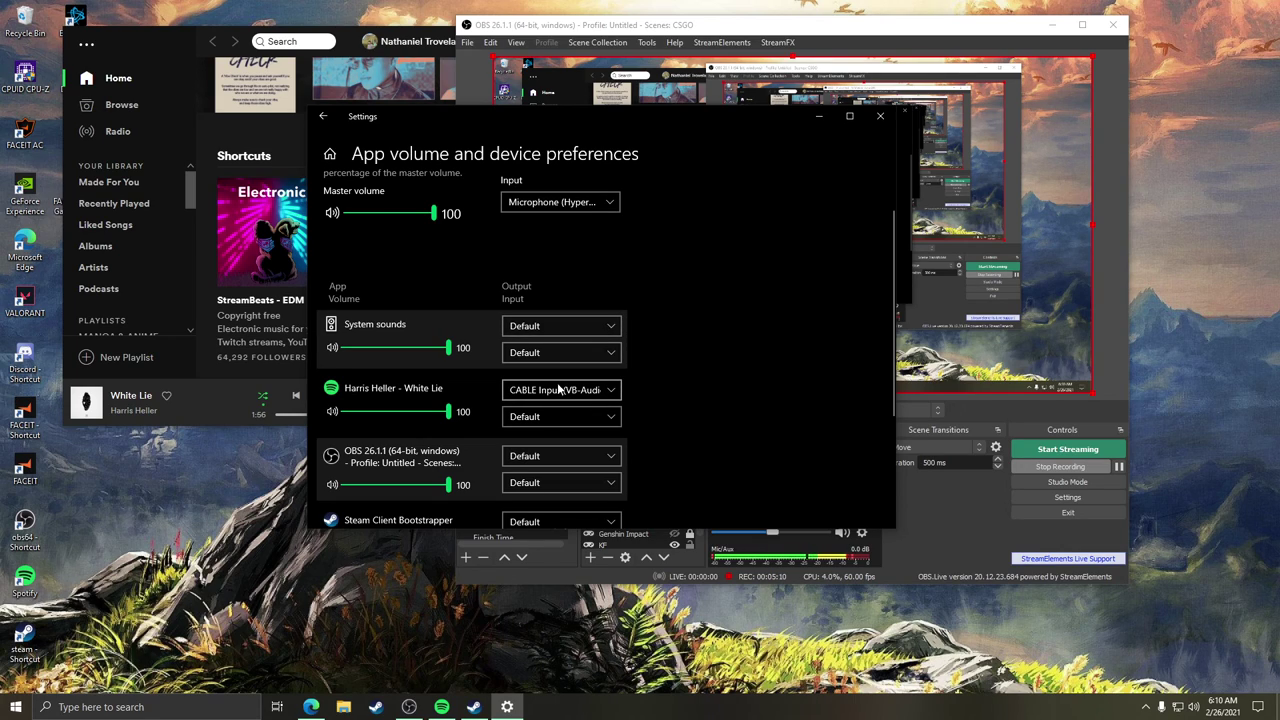
pyautogui.click(559, 390)
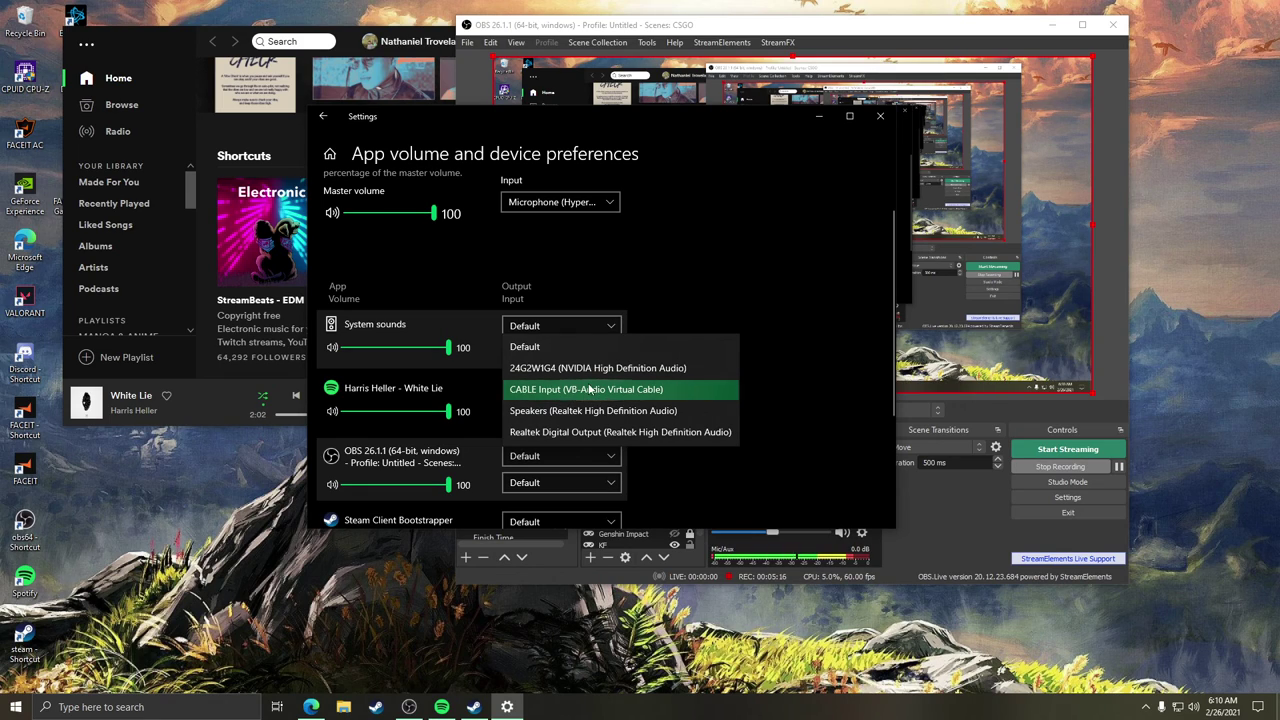
pyautogui.click(587, 391)
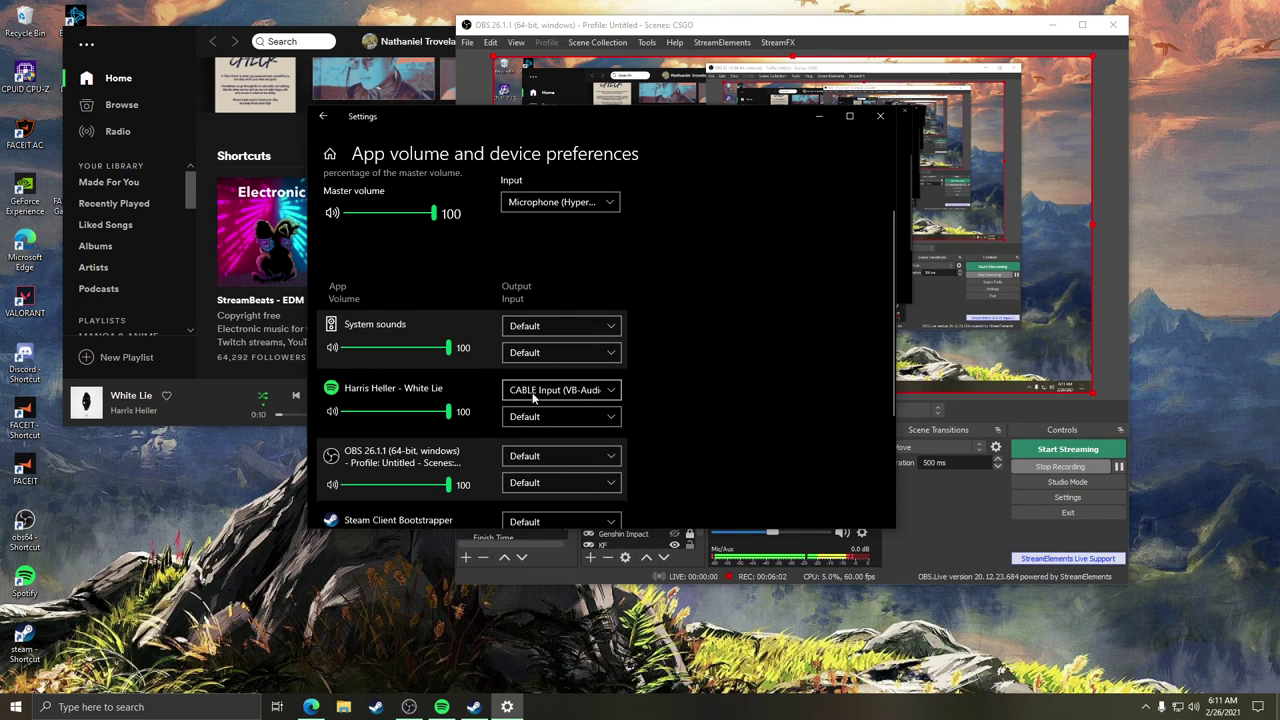
# Minimize the Windows Settings window and raise Spotify's volume to maximum.
pyautogui.click(819, 116)
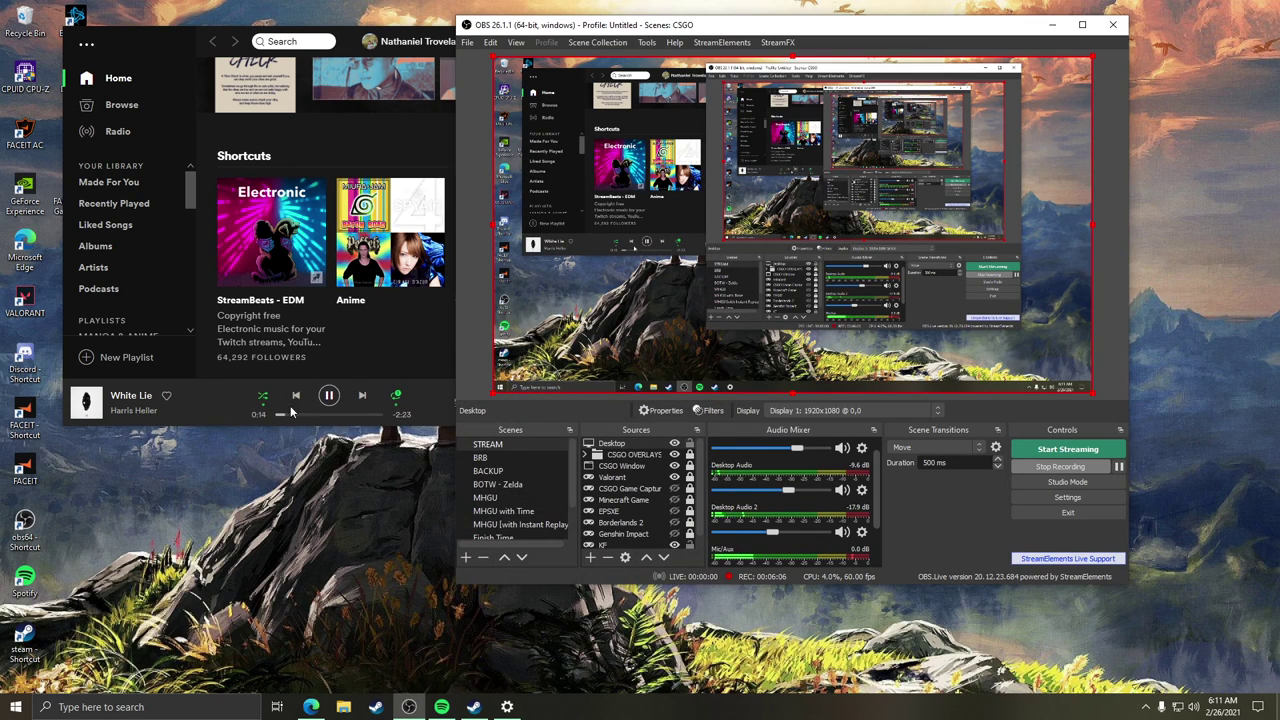
pyautogui.click(336, 368)
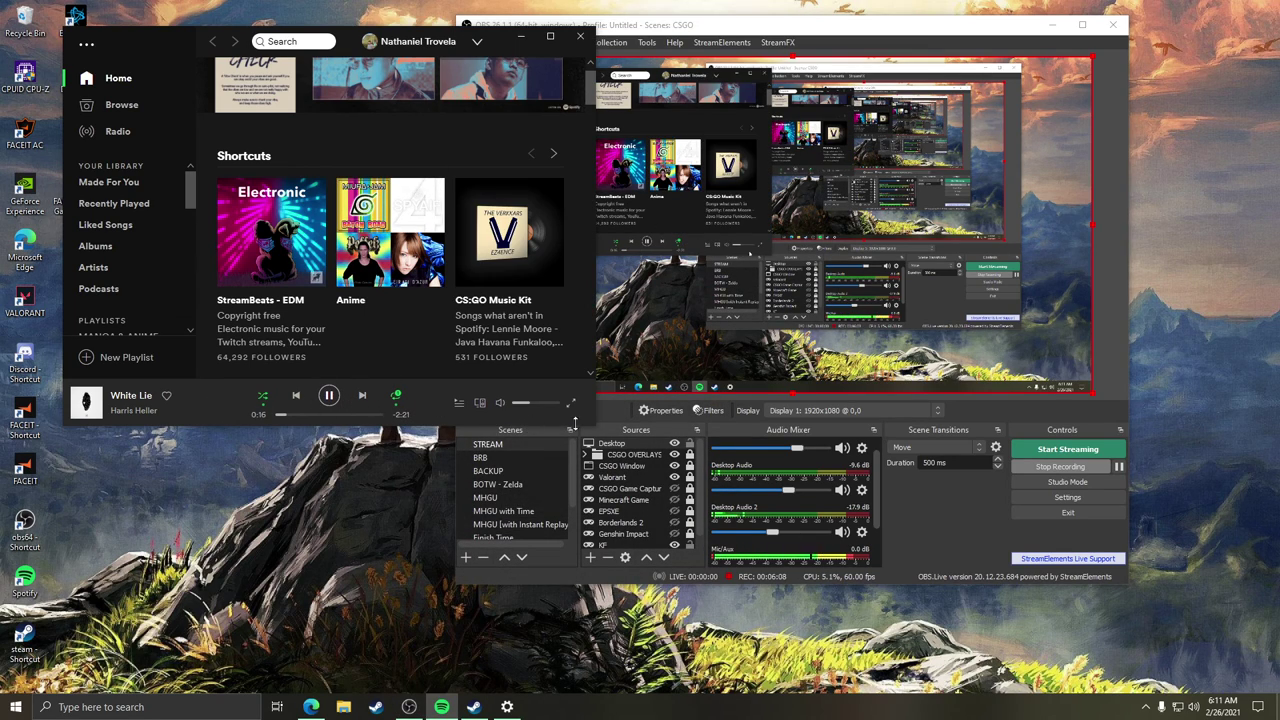
pyautogui.moveTo(534, 404); pyautogui.dragTo(557, 405)
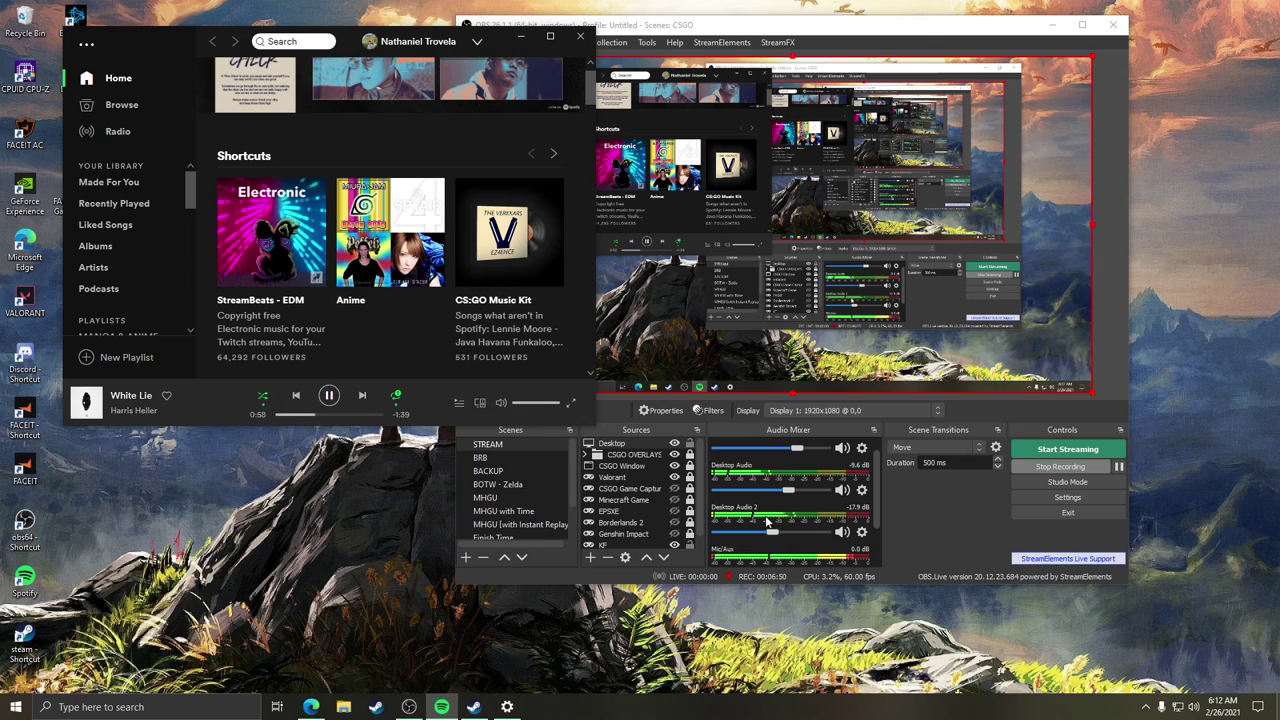
# Open the Advanced Audio Properties from the Desktop Audio 2 channel and set its audio monitoring to Monitor Off.
pyautogui.click(862, 531)
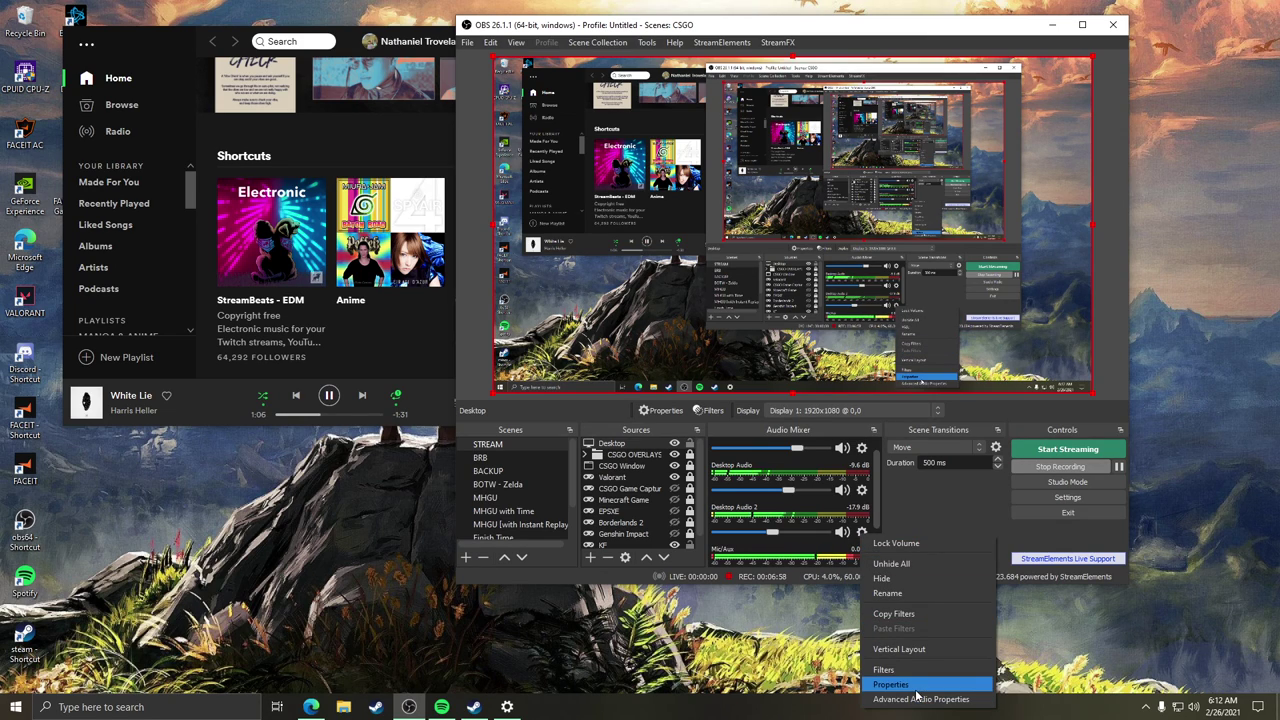
pyautogui.click(973, 495)
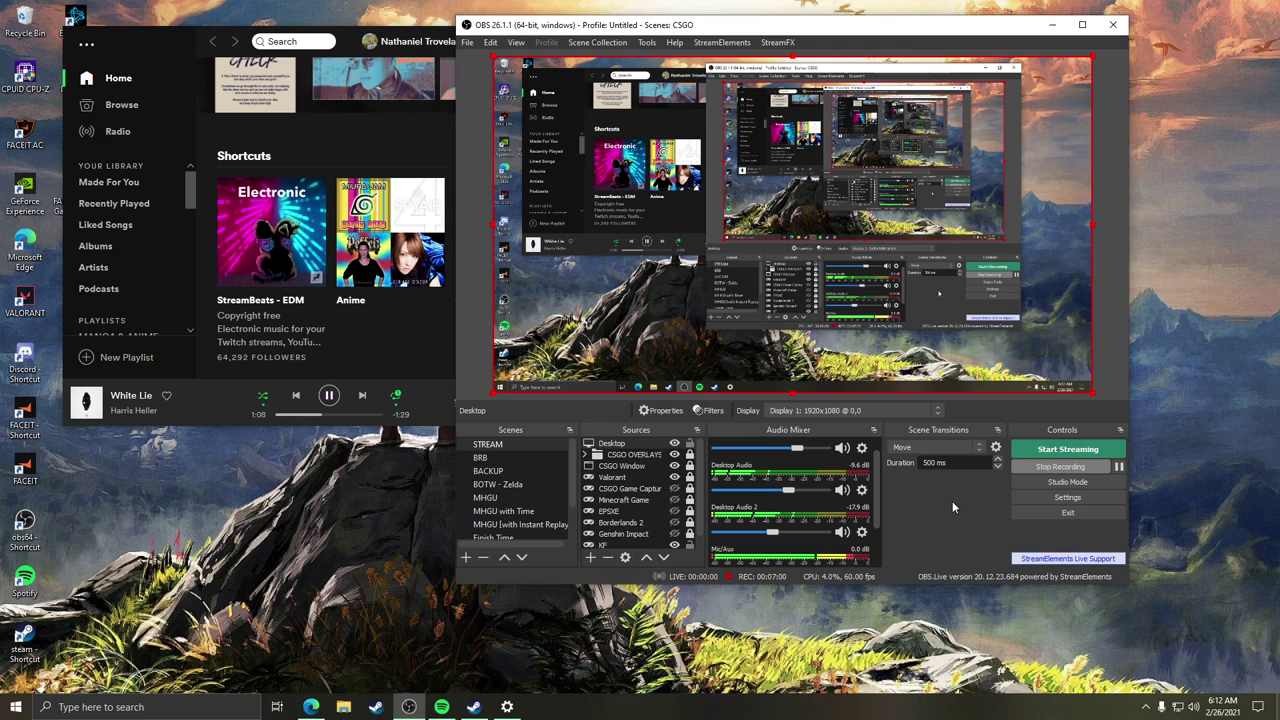
pyautogui.click(862, 533)
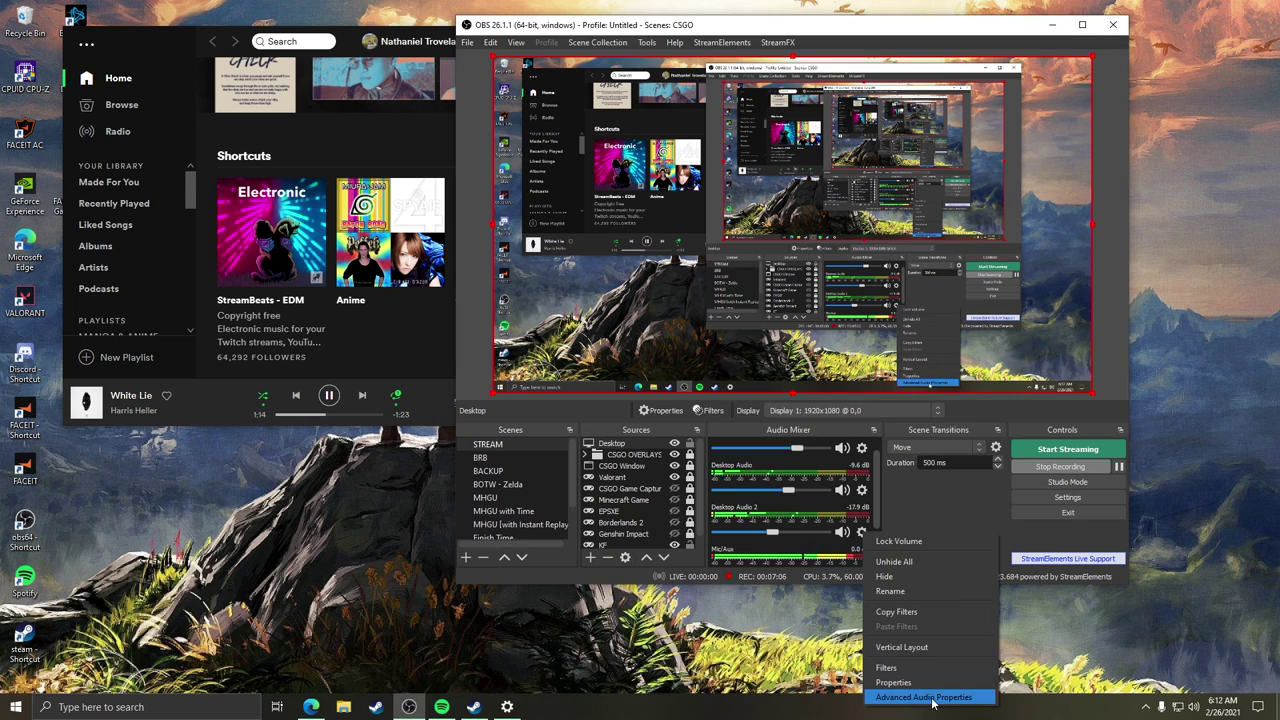
pyautogui.click(932, 697)
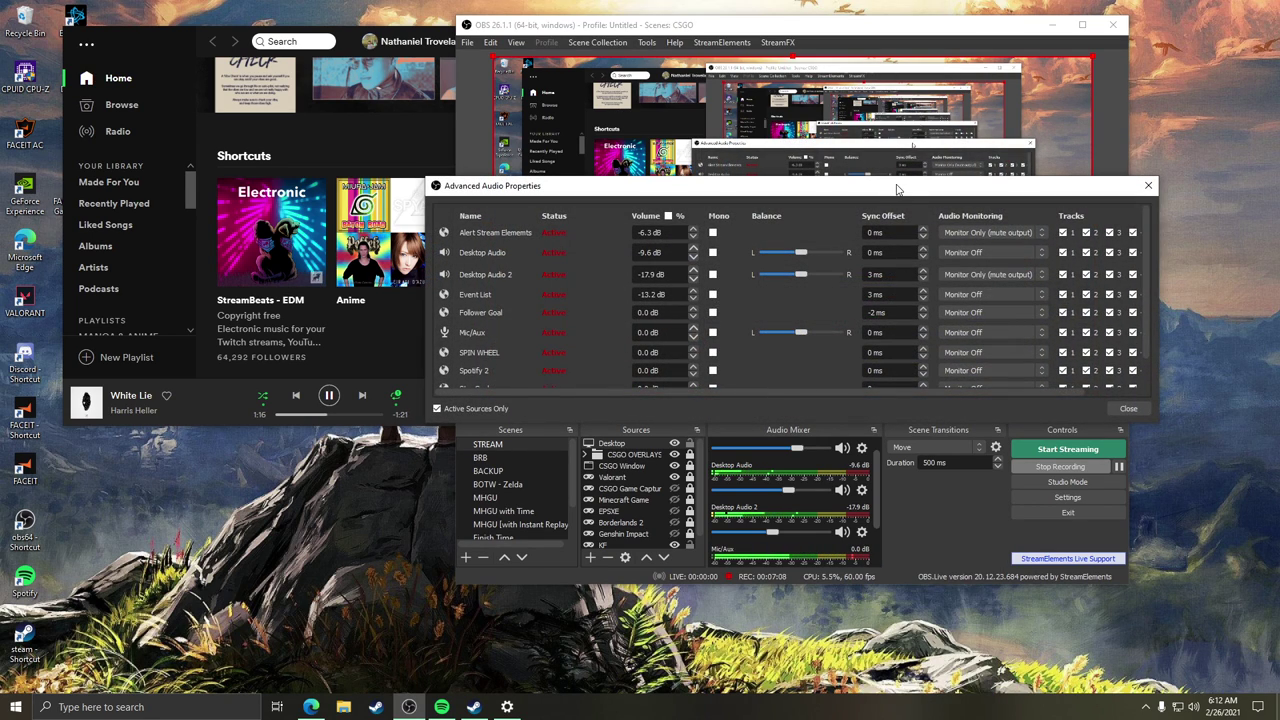
pyautogui.moveTo(899, 190); pyautogui.dragTo(799, 190)
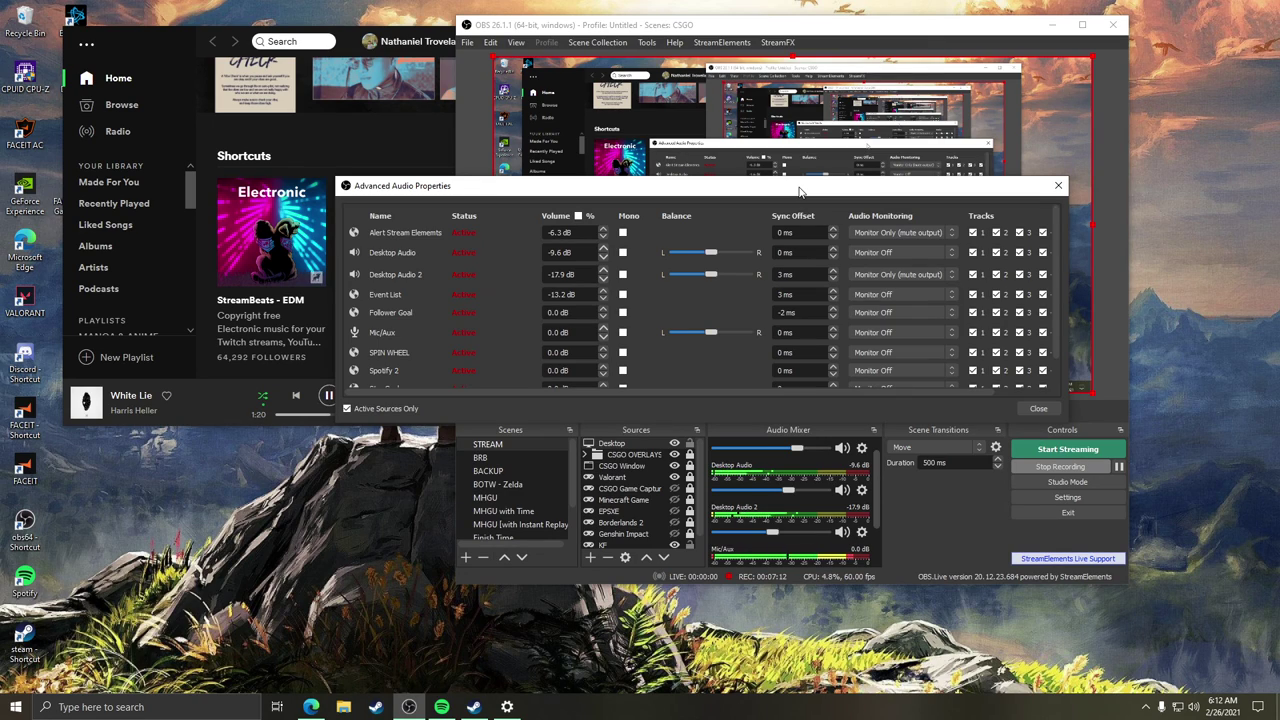
pyautogui.click(876, 293)
pyautogui.click(878, 285)
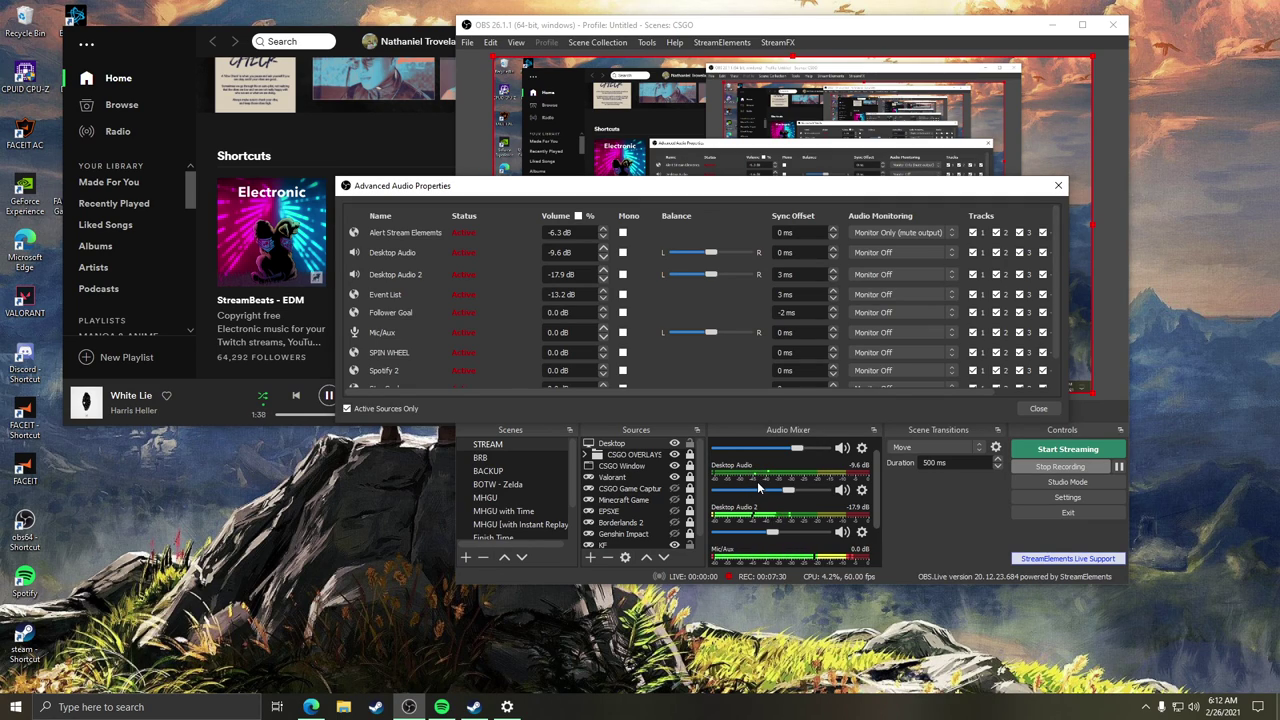
# Choose the audio monitoring mode for Desktop Audio 2 again, minimize the browser, and close the Advanced Audio Properties.
pyautogui.click(896, 272)
pyautogui.click(898, 294)
pyautogui.click(884, 278)
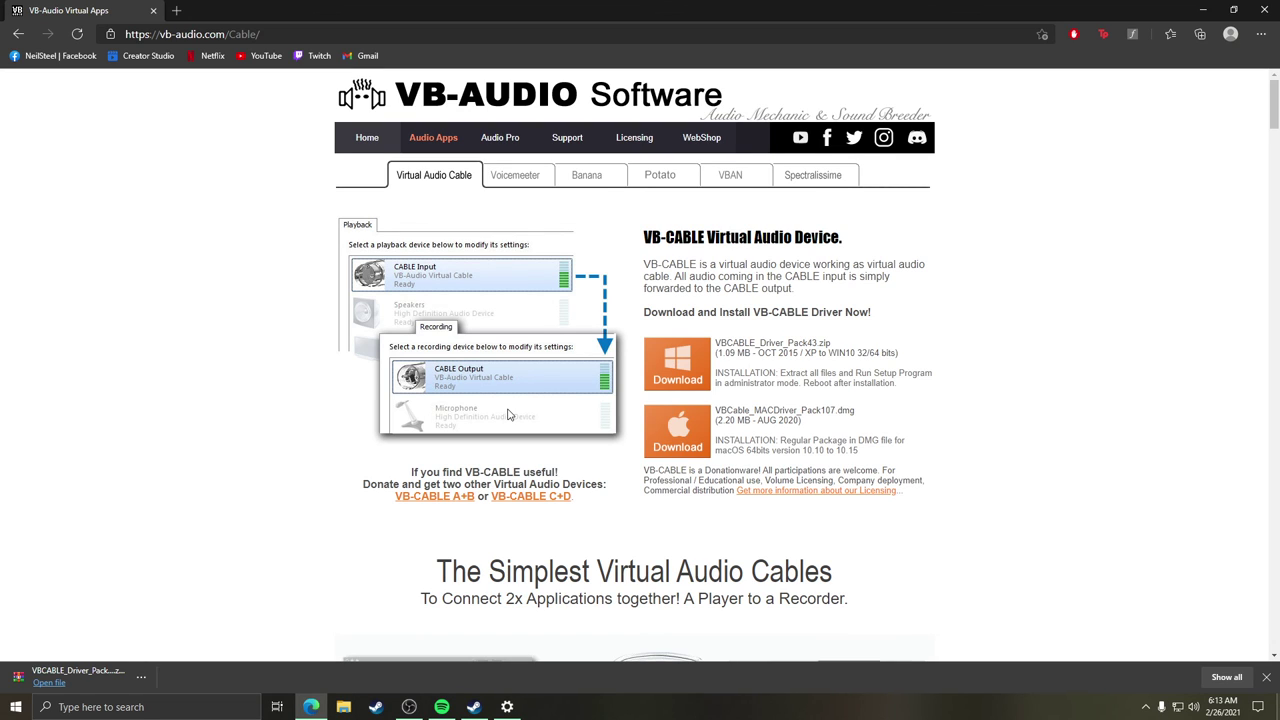
pyautogui.click(1203, 9)
pyautogui.click(1059, 187)
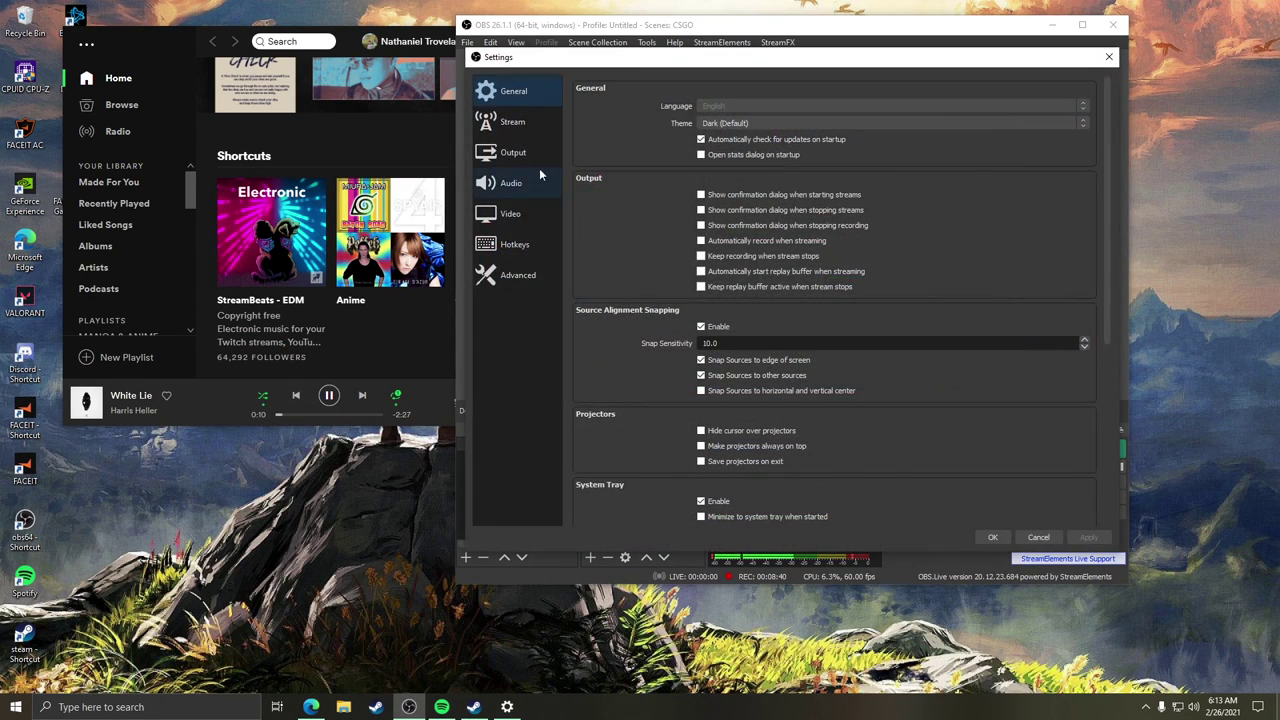
# Look through the OBS settings categories, verify the Desktop Audio 2 device in the audio settings, and confirm the dialog.
pyautogui.click(517, 275)
pyautogui.click(513, 91)
pyautogui.click(514, 244)
pyautogui.click(512, 183)
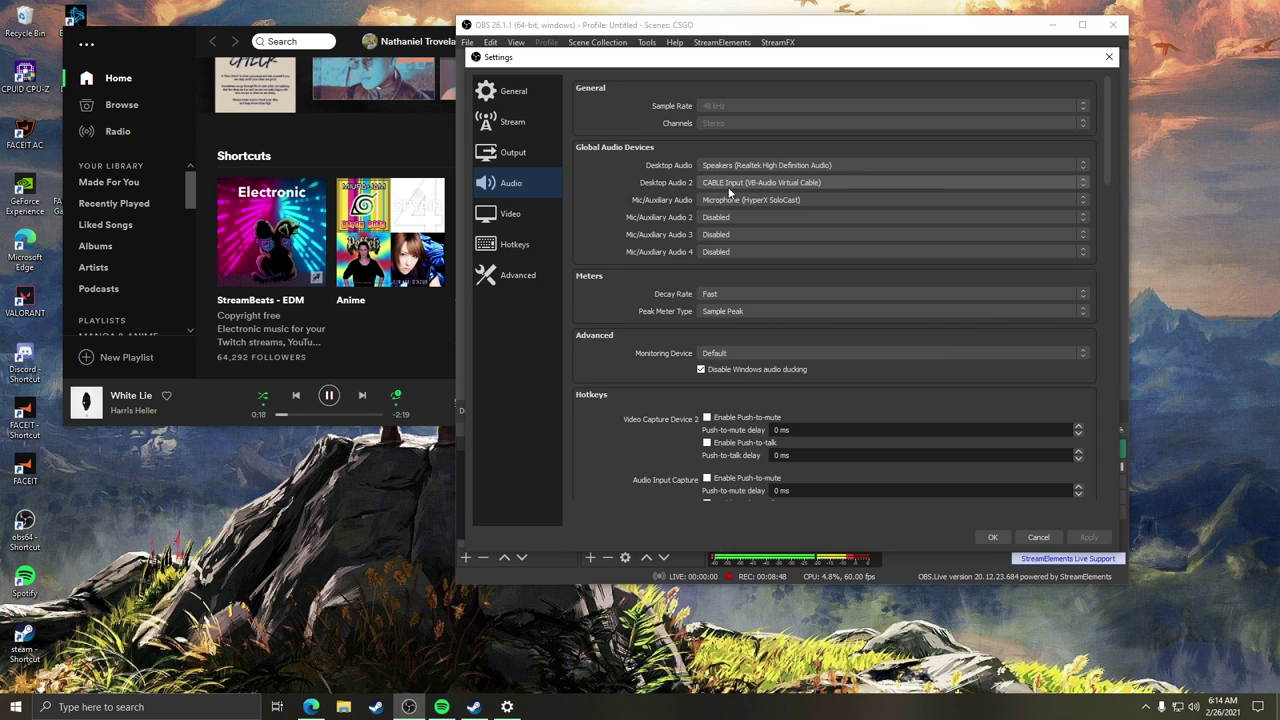
pyautogui.click(992, 537)
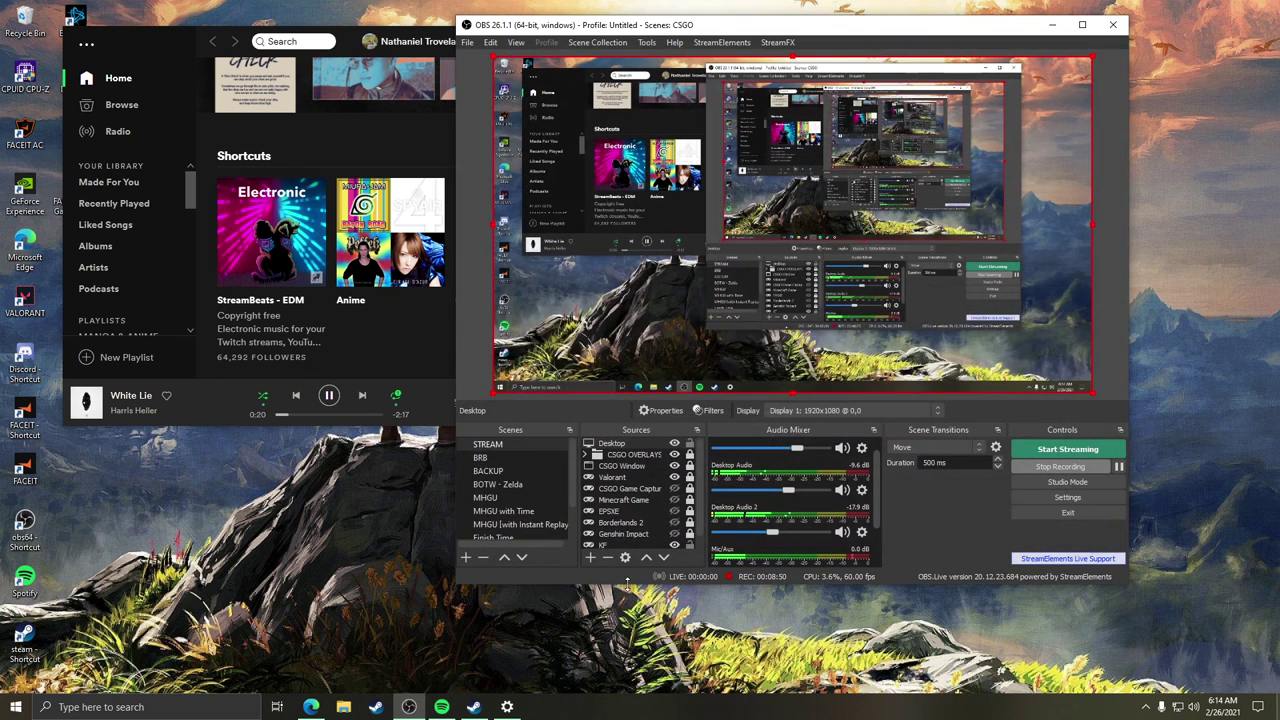
# Open the Windows Sound settings and go to App volume and device preferences to review Spotify's output device.
pyautogui.rightClick(1198, 710)
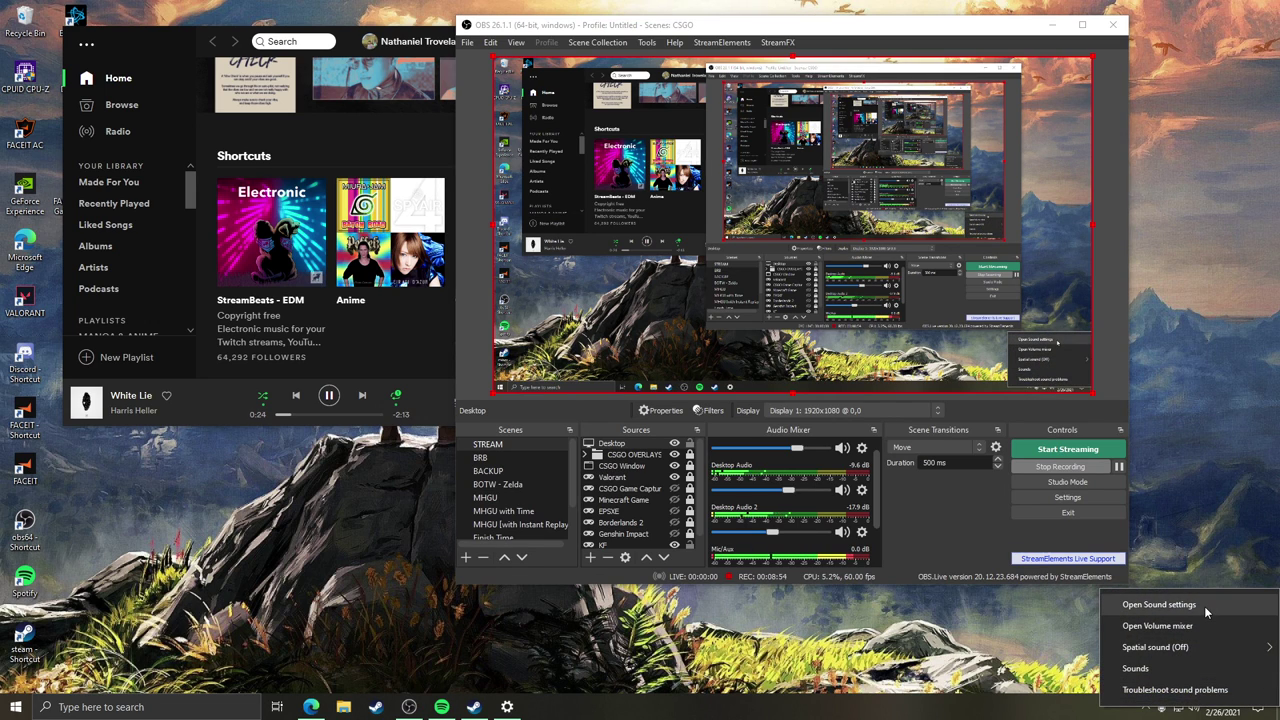
pyautogui.click(1204, 606)
pyautogui.scroll(-5, 754, 446)
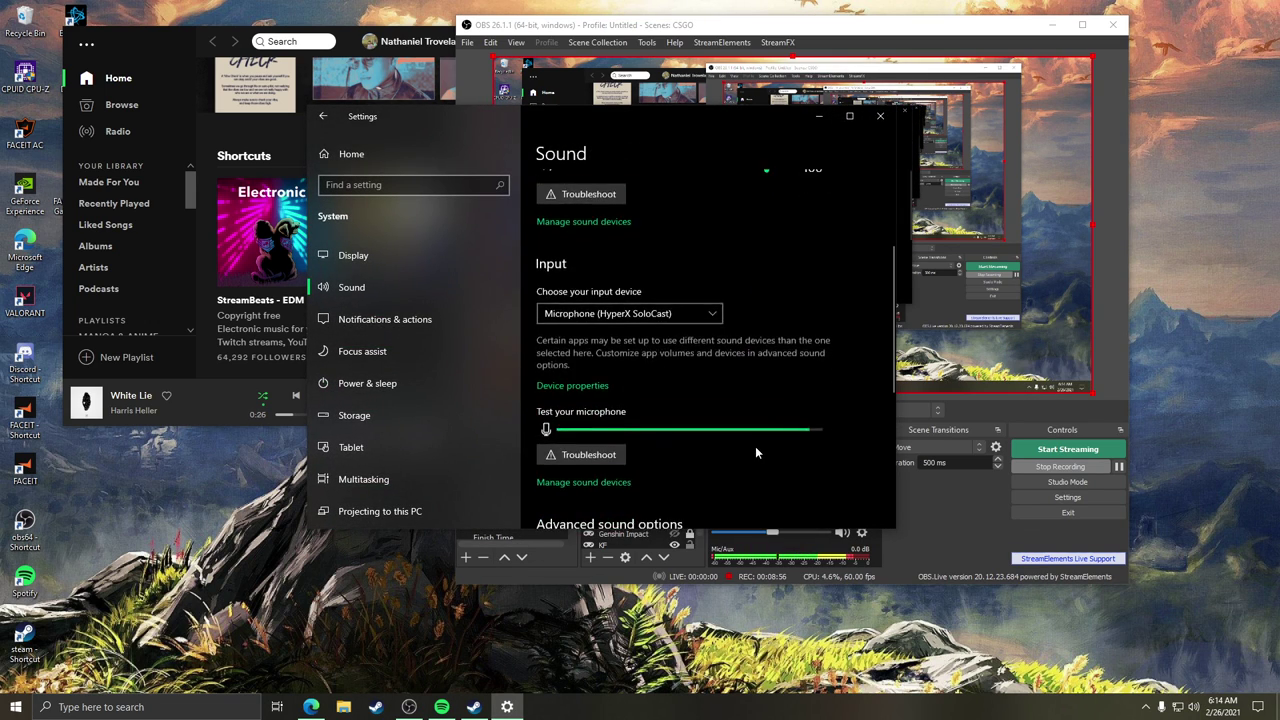
pyautogui.scroll(-1, 756, 450)
pyautogui.scroll(2, 756, 450)
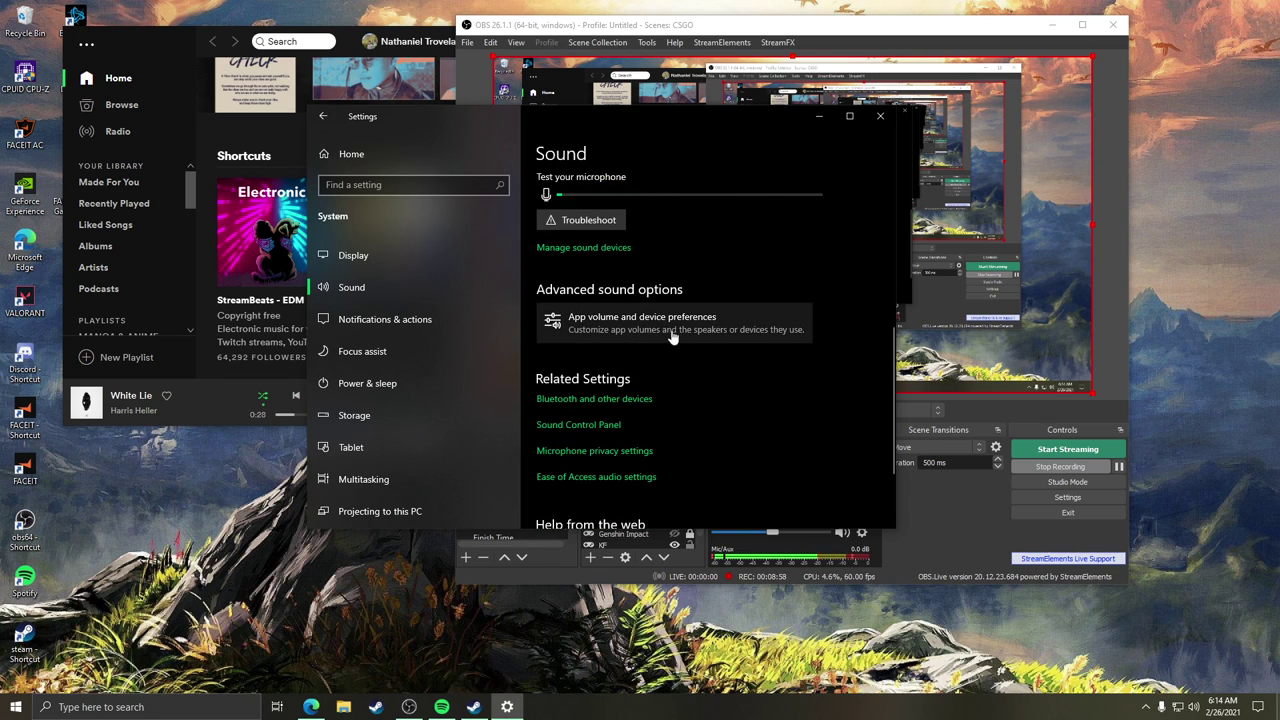
pyautogui.click(630, 333)
pyautogui.scroll(-1, 595, 347)
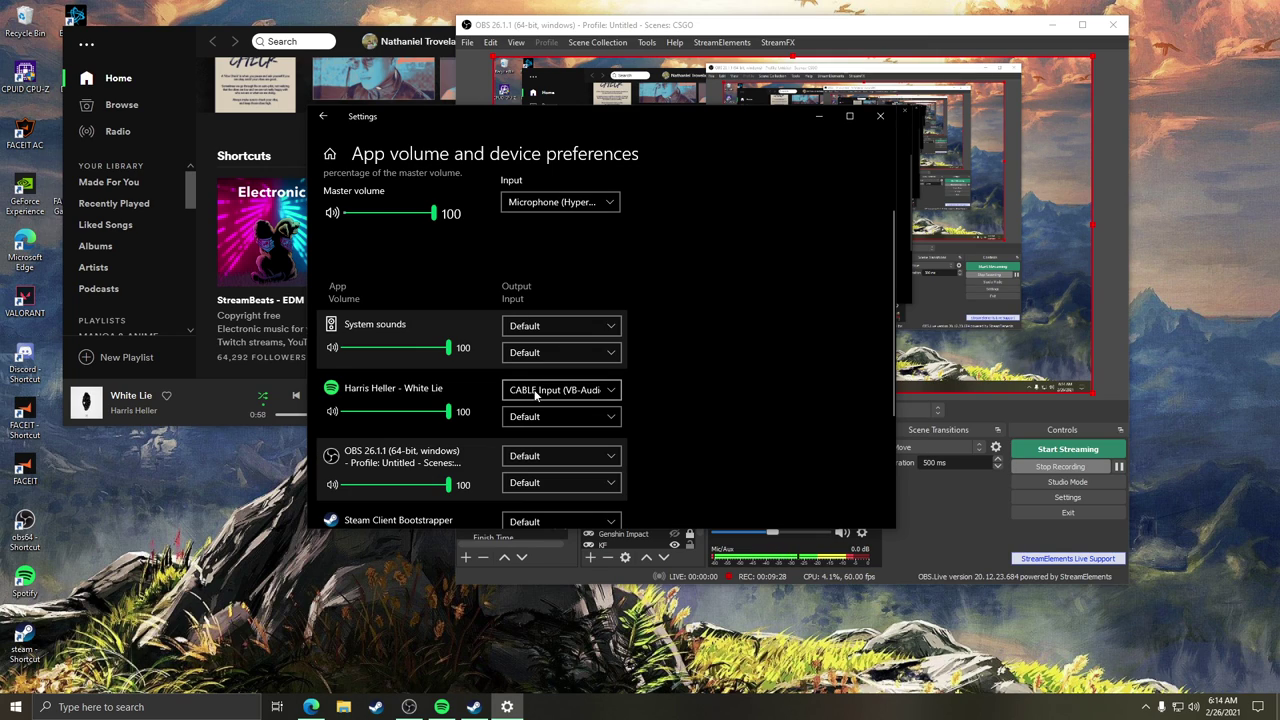
# View the available output devices for Spotify without changing the selection, and close the Settings window.
pyautogui.click(535, 392)
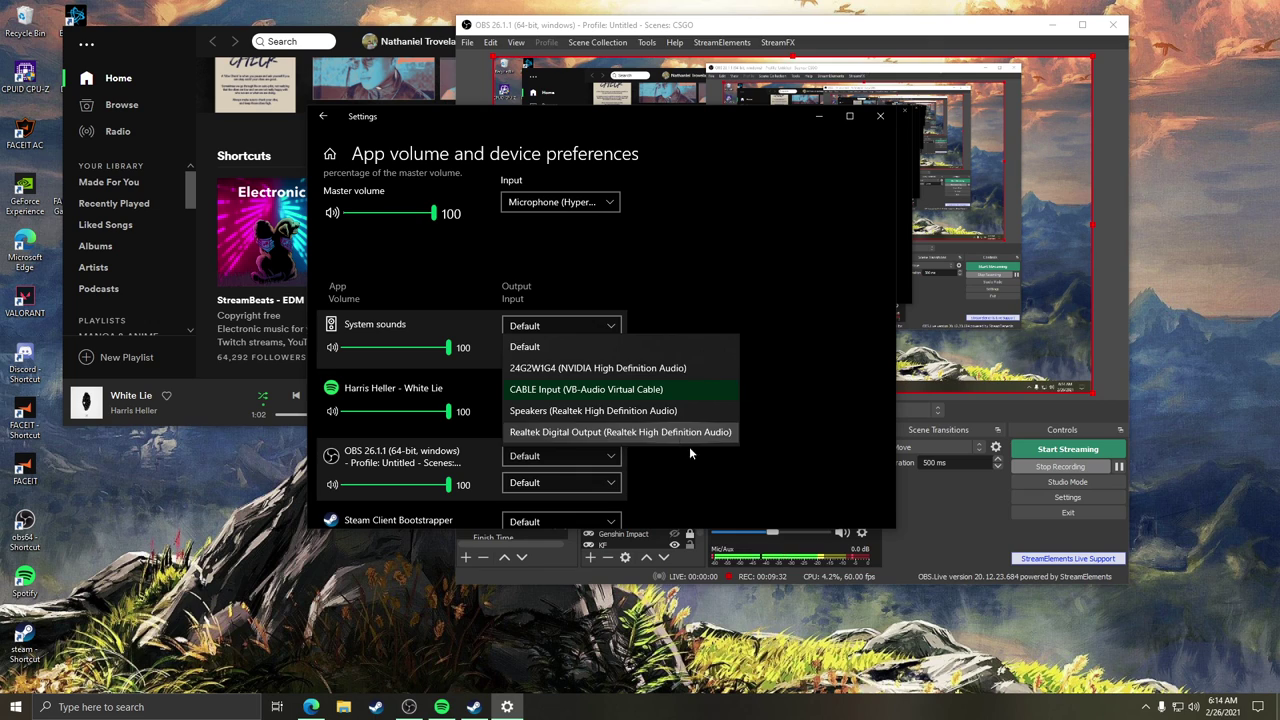
pyautogui.click(710, 462)
pyautogui.click(880, 115)
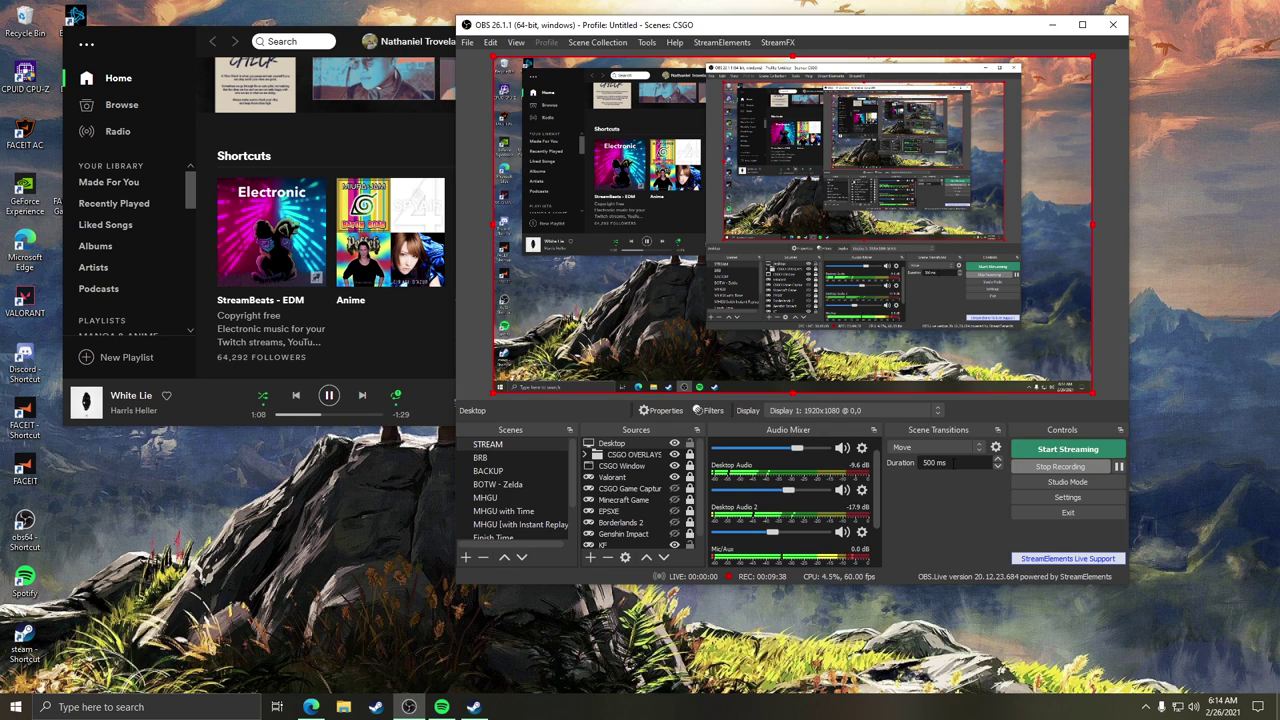
# Bring Spotify to the front, and return to OBS by moving its window slightly down and to the left.
pyautogui.click(391, 346)
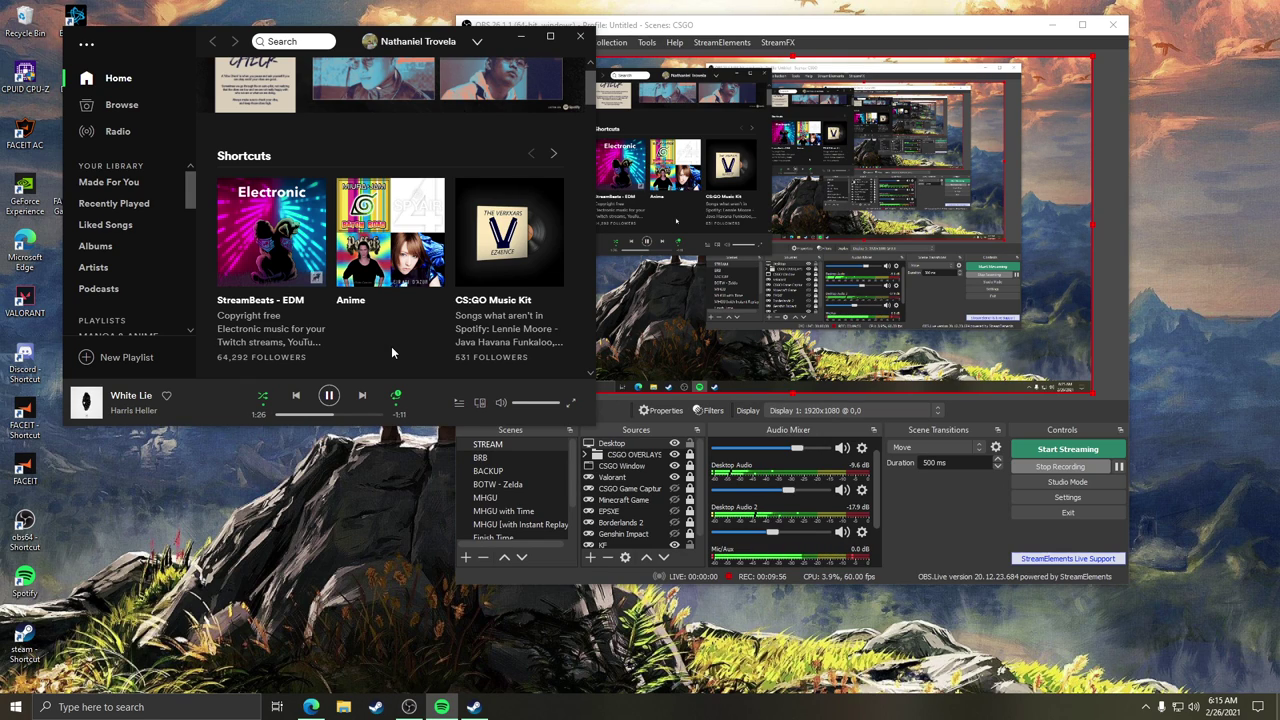
pyautogui.moveTo(731, 34)
pyautogui.mouseDown()
pyautogui.moveTo(733, 58)
pyautogui.moveTo(713, 50)
pyautogui.mouseUp()
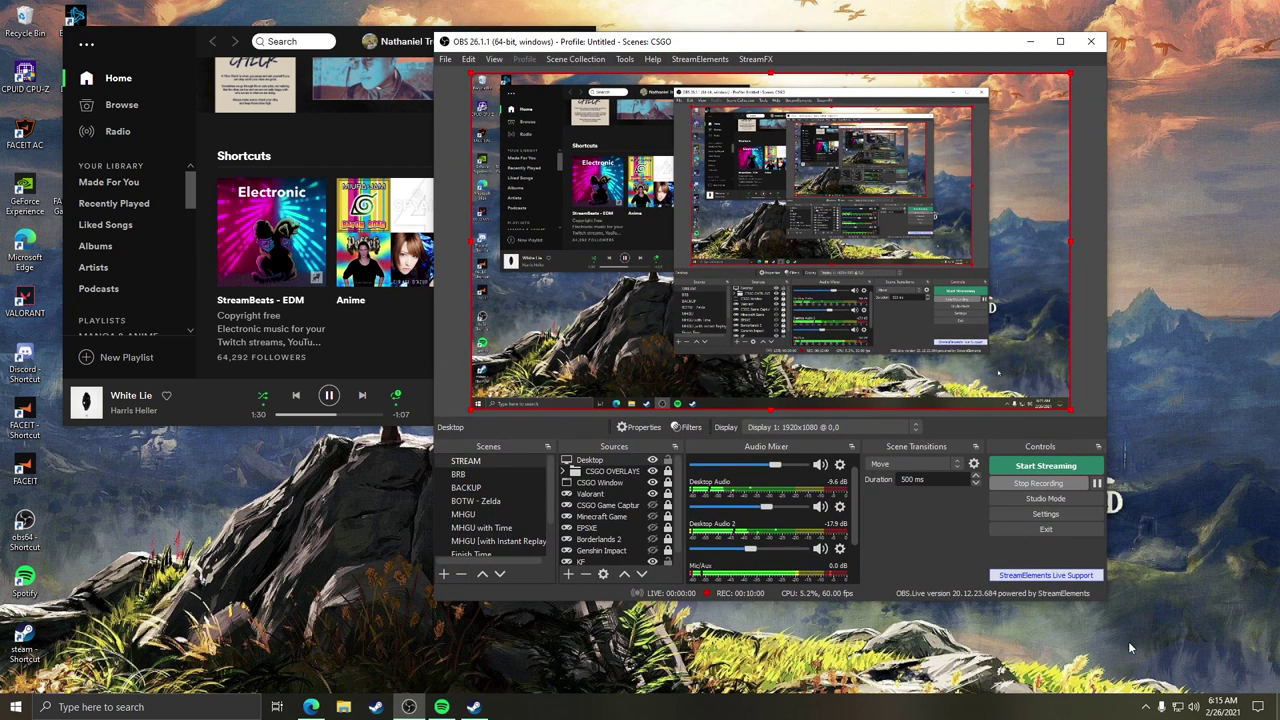
# Open the Windows Sound settings and go to App volume and device preferences to check Spotify's output assignment.
pyautogui.rightClick(1194, 707)
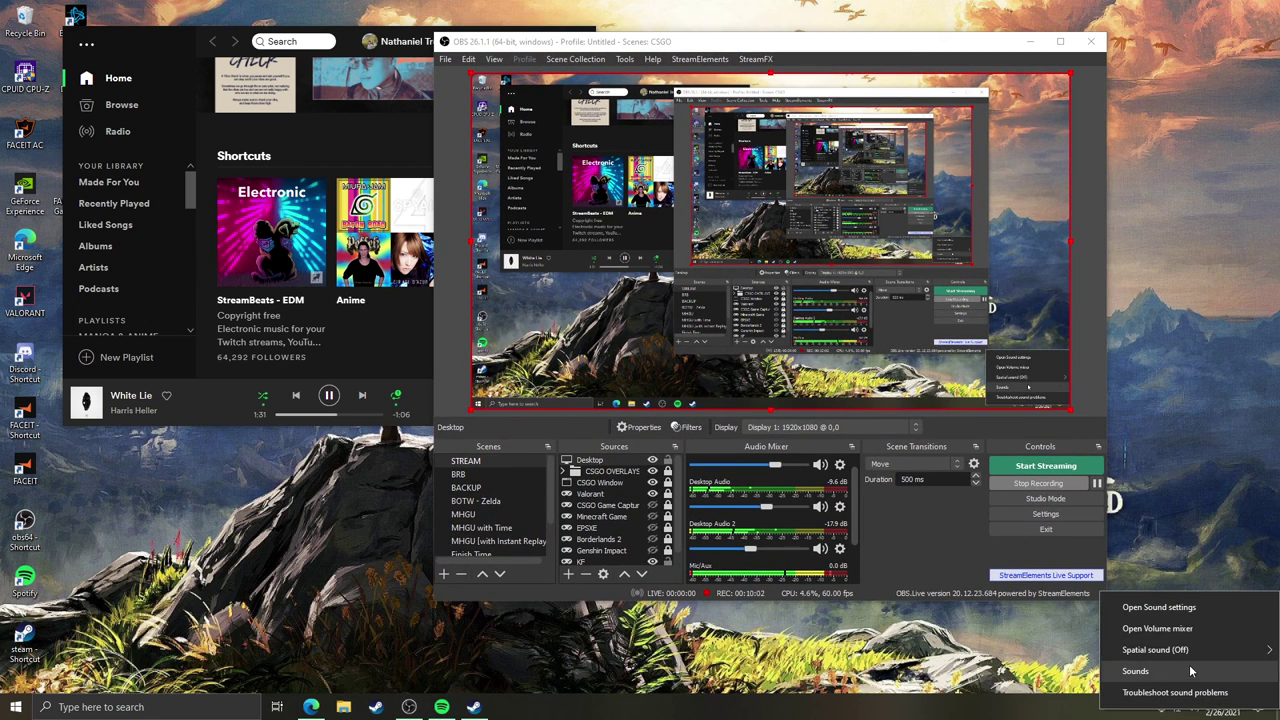
pyautogui.click(1178, 609)
pyautogui.scroll(-3, 731, 406)
pyautogui.scroll(-4, 728, 412)
pyautogui.scroll(3, 705, 326)
pyautogui.scroll(1, 696, 457)
pyautogui.scroll(-5, 706, 457)
pyautogui.scroll(2, 625, 343)
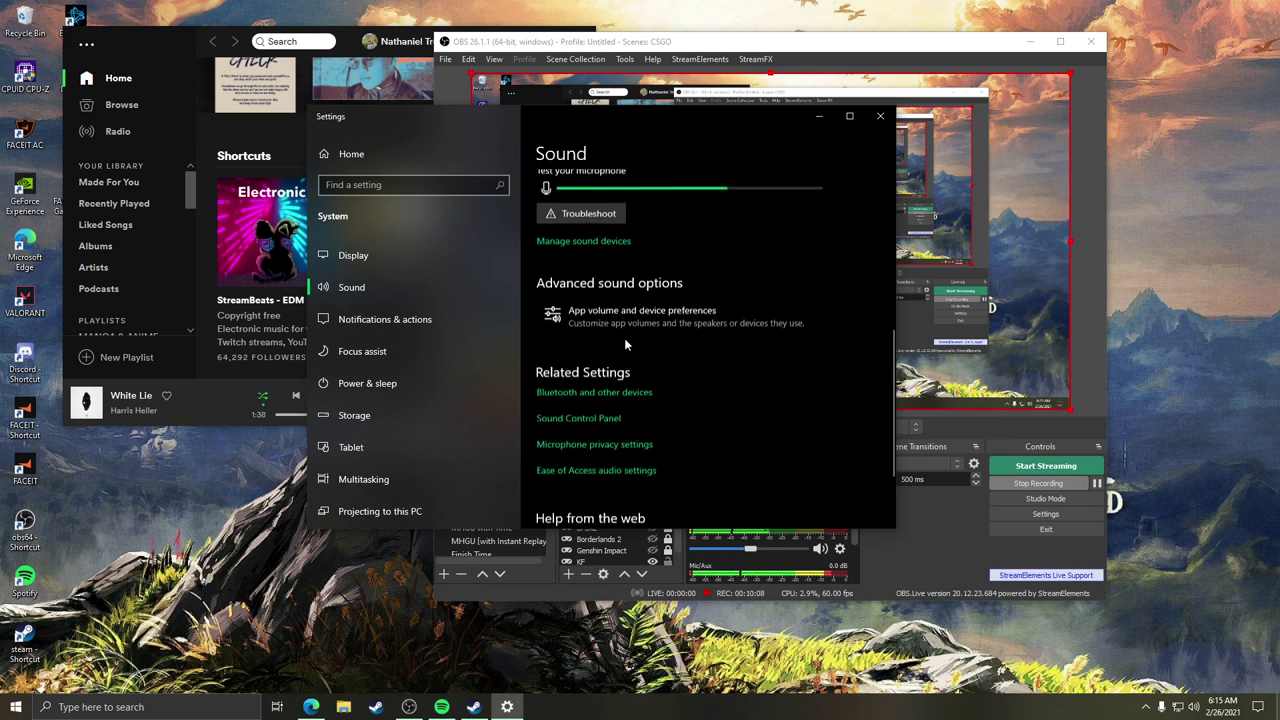
pyautogui.click(636, 314)
pyautogui.scroll(-1, 698, 432)
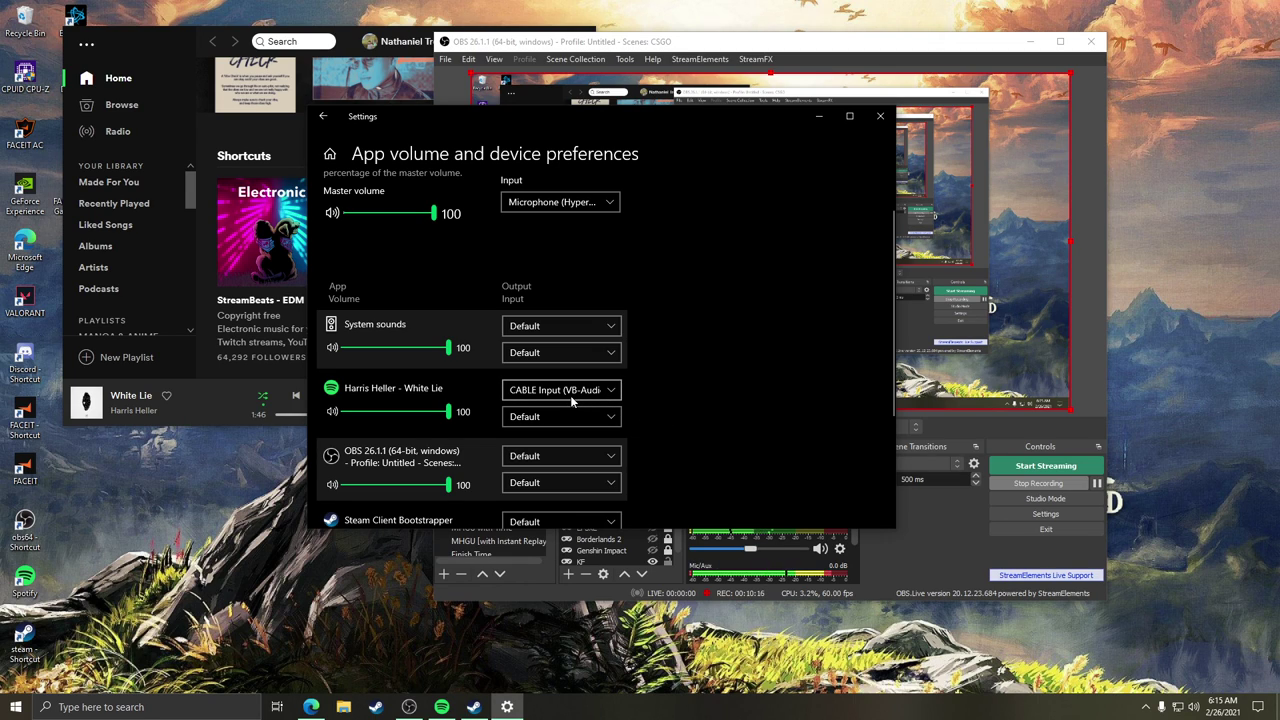
# Bring OBS, the App volume and device preferences window, and Spotify to the front one after another for review.
pyautogui.click(606, 95)
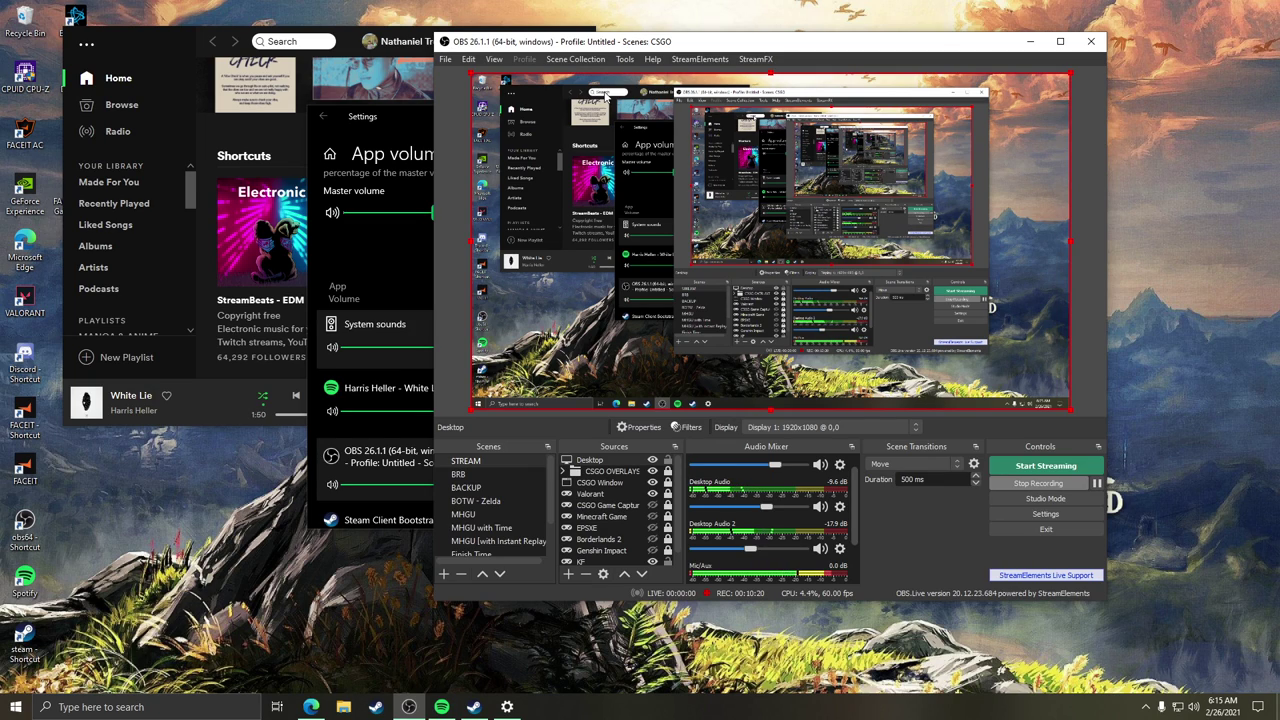
pyautogui.click(364, 243)
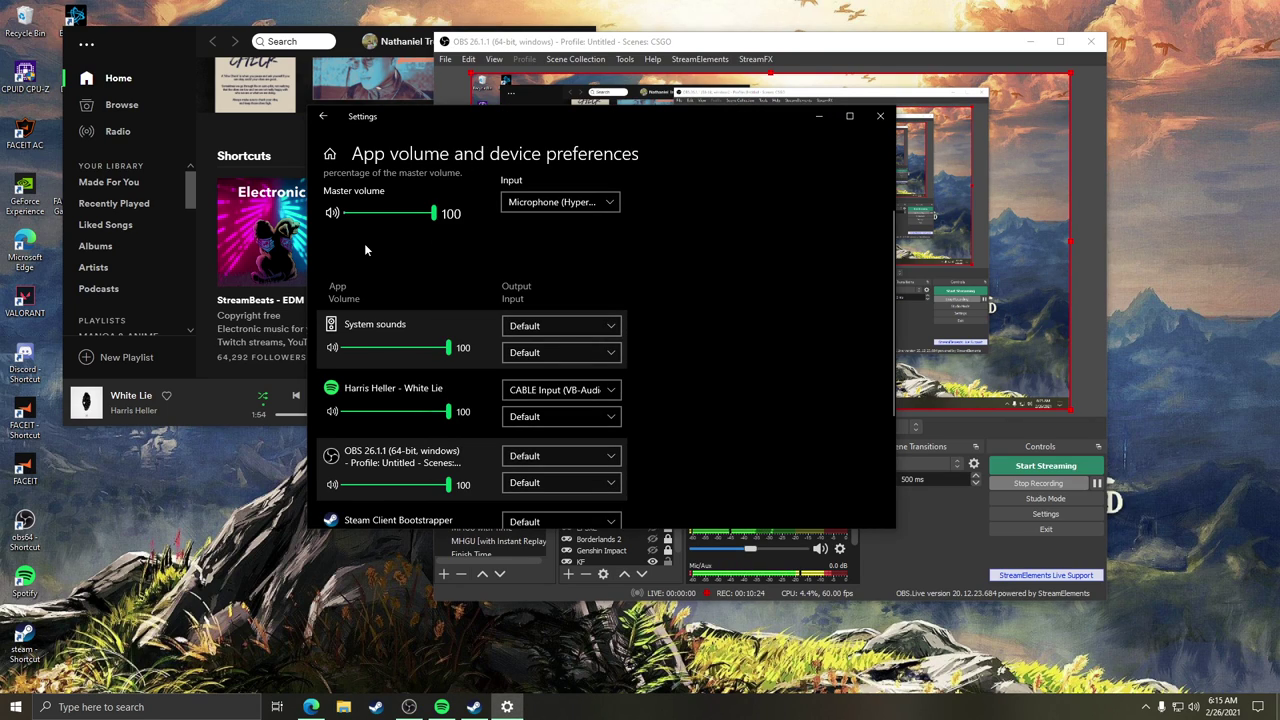
pyautogui.click(218, 411)
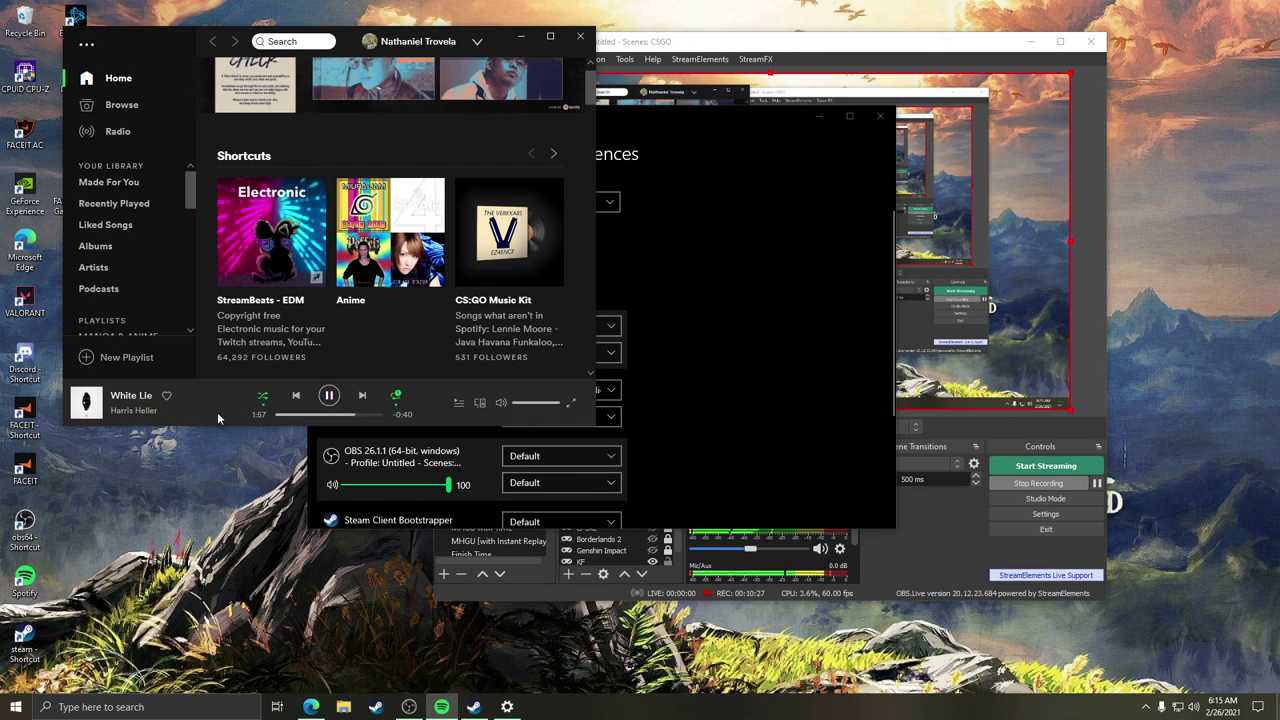
# Return to OBS and open the Advanced Audio Properties from the audio mixer to review the monitoring settings.
pyautogui.click(931, 565)
pyautogui.click(840, 549)
pyautogui.click(874, 536)
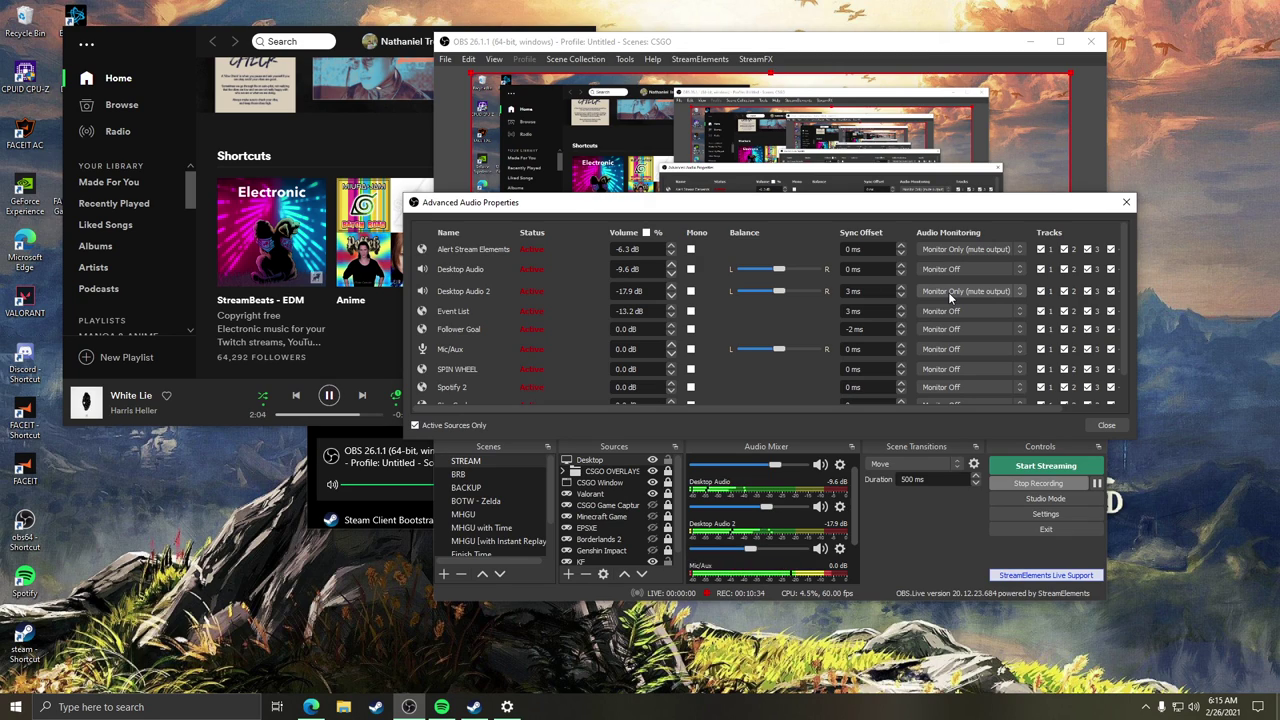
# Switch Desktop Audio 2's audio monitoring to Monitor Off, and set it back to Monitor Only (mute output).
pyautogui.click(948, 292)
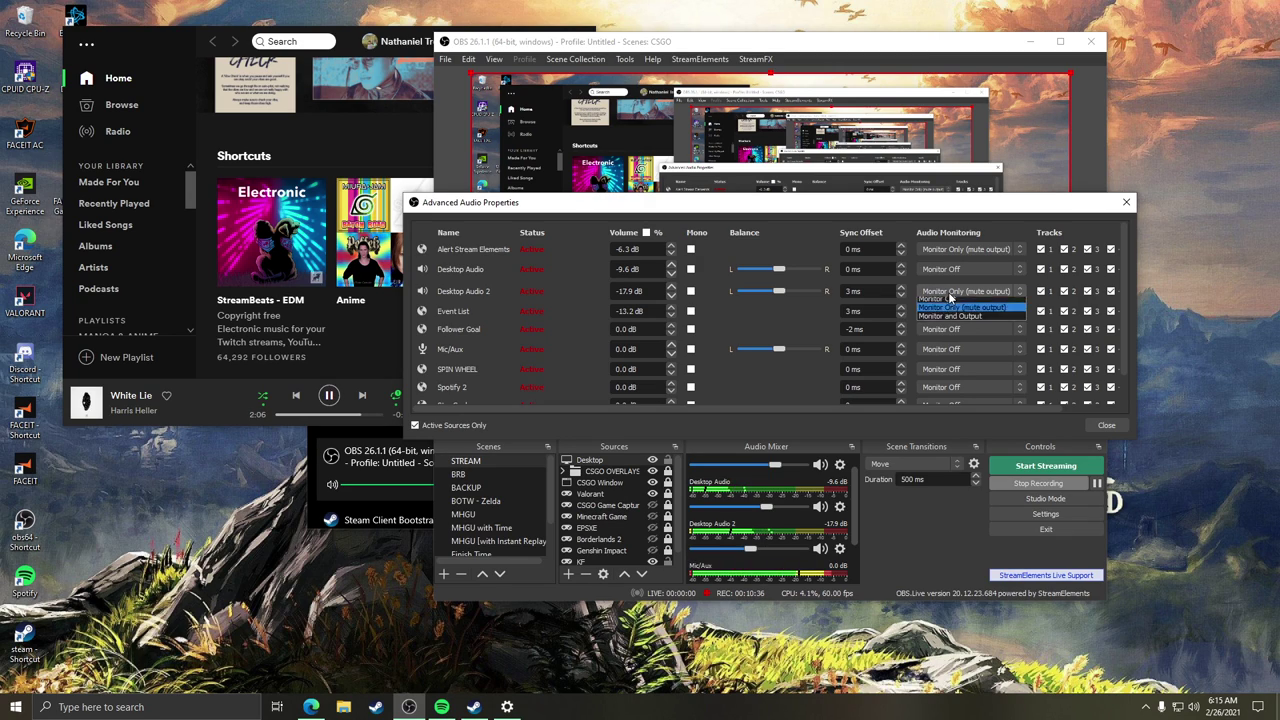
pyautogui.click(955, 294)
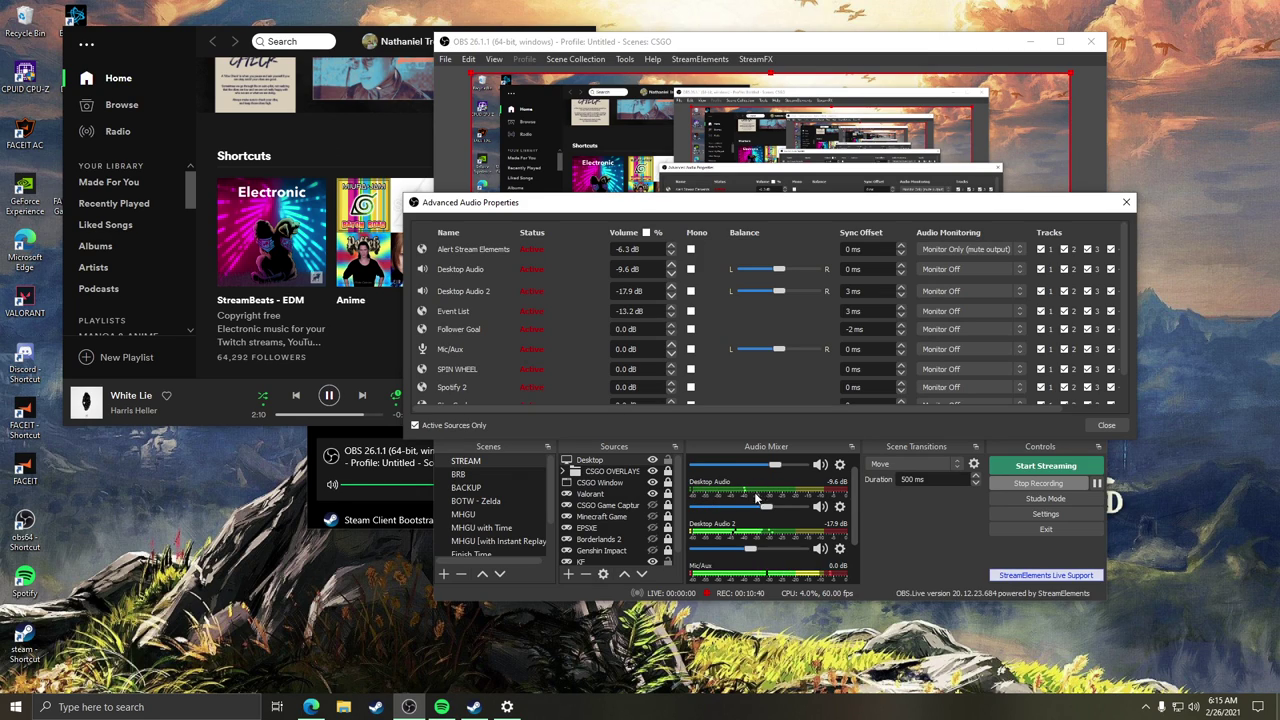
pyautogui.click(940, 292)
pyautogui.click(945, 309)
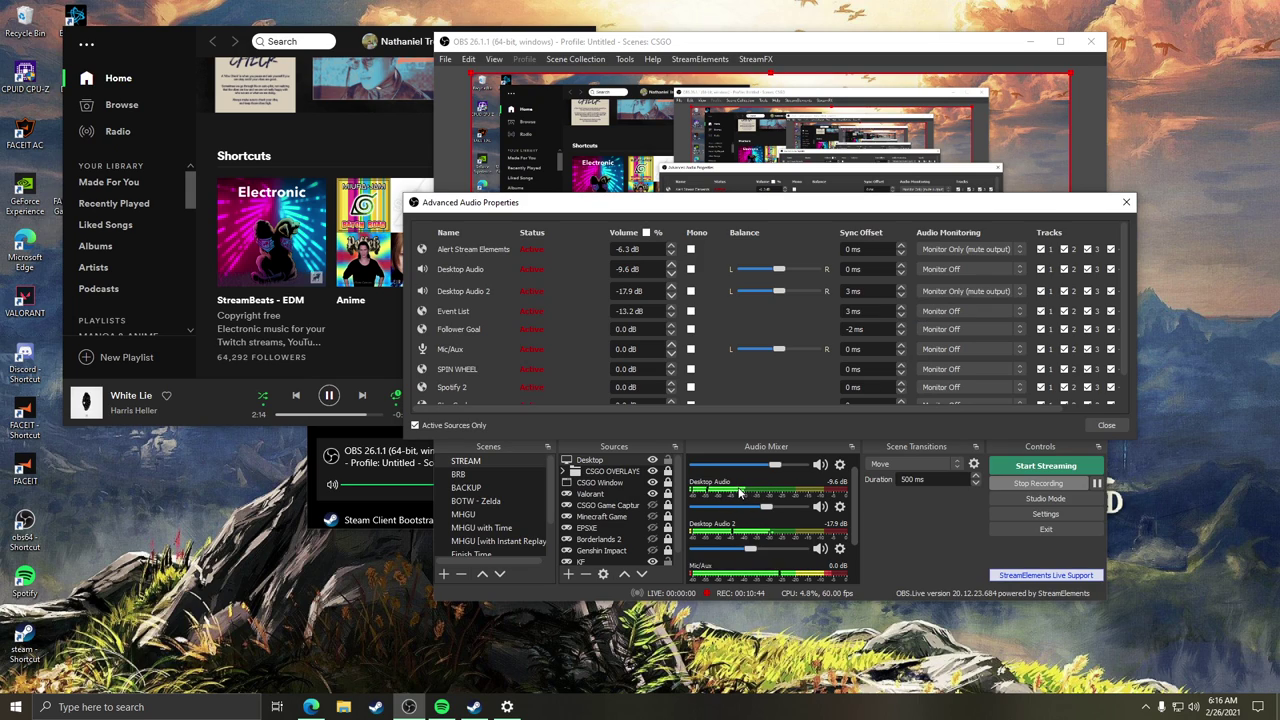